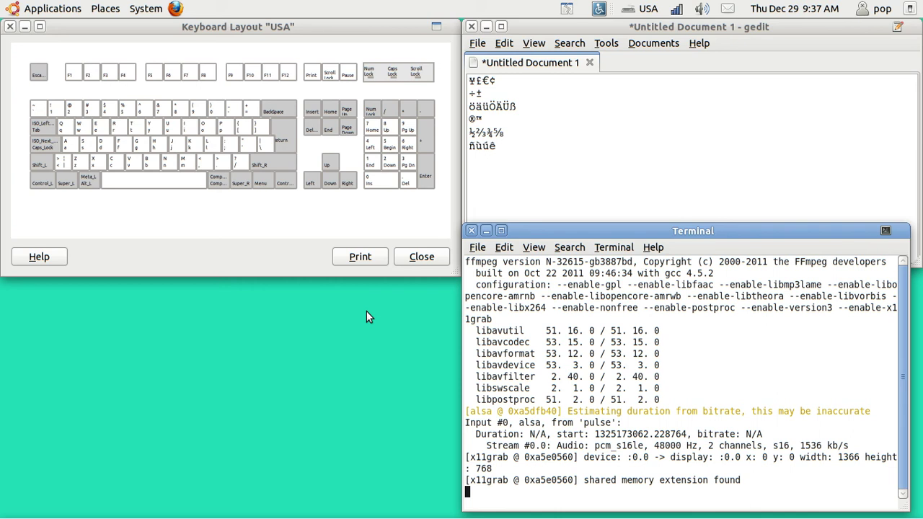
# Confirm overwriting the existing output file and return focus to the document
pyautogui.write('y')
pyautogui.press('Return')
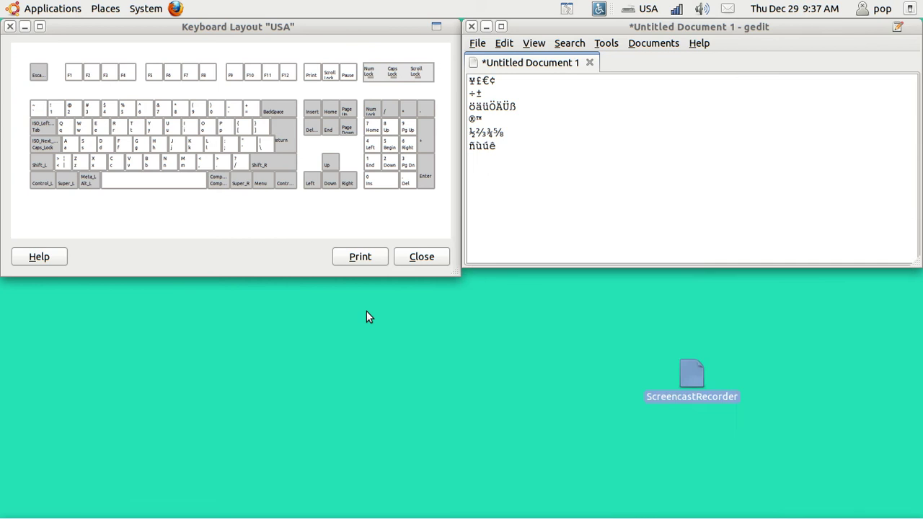
pyautogui.click(552, 171)
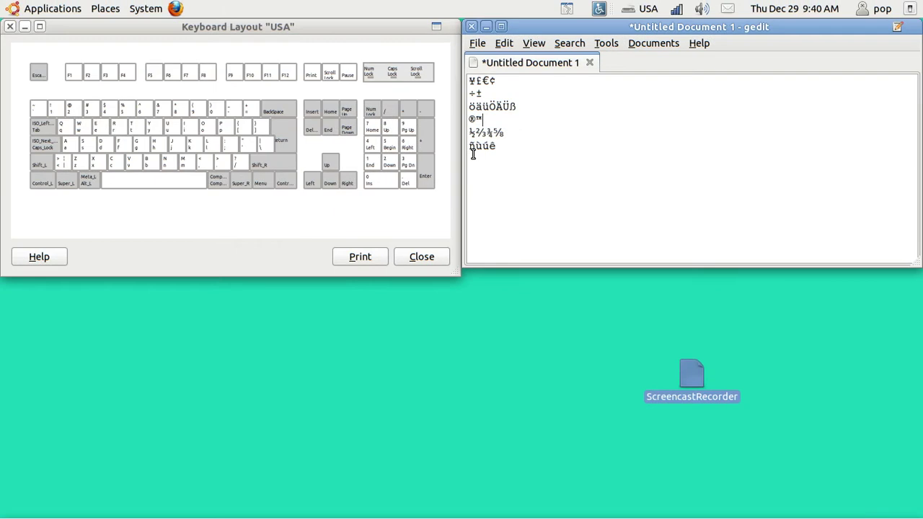
# Open Keyboard Preferences from the USA indicator and show the layout Options dialog
pyautogui.click(627, 10)
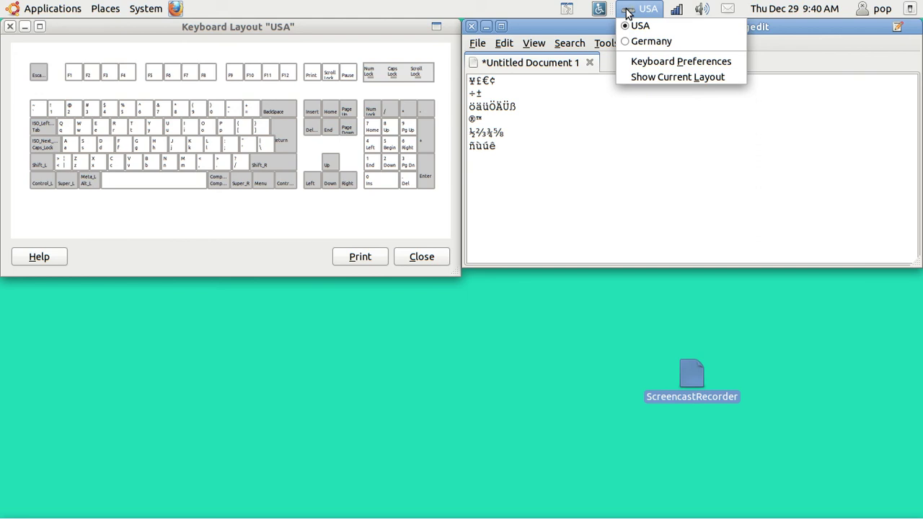
pyautogui.click(646, 61)
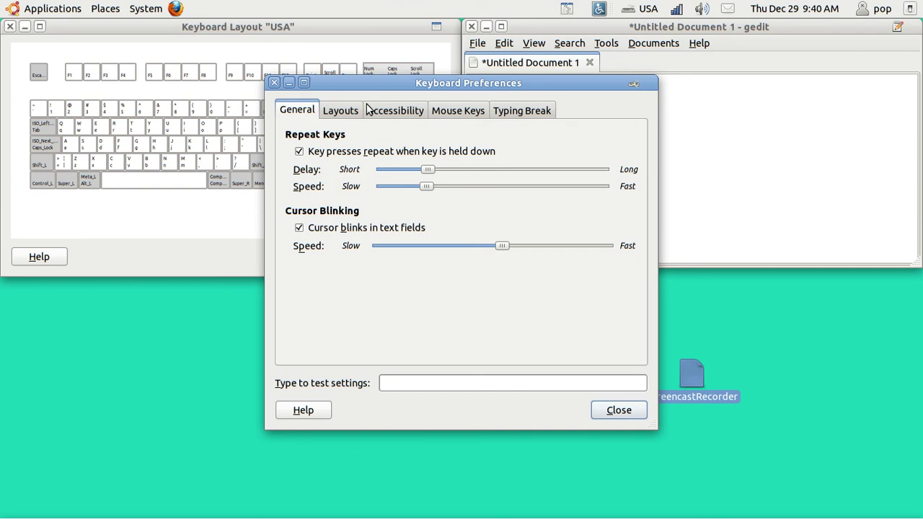
pyautogui.click(346, 119)
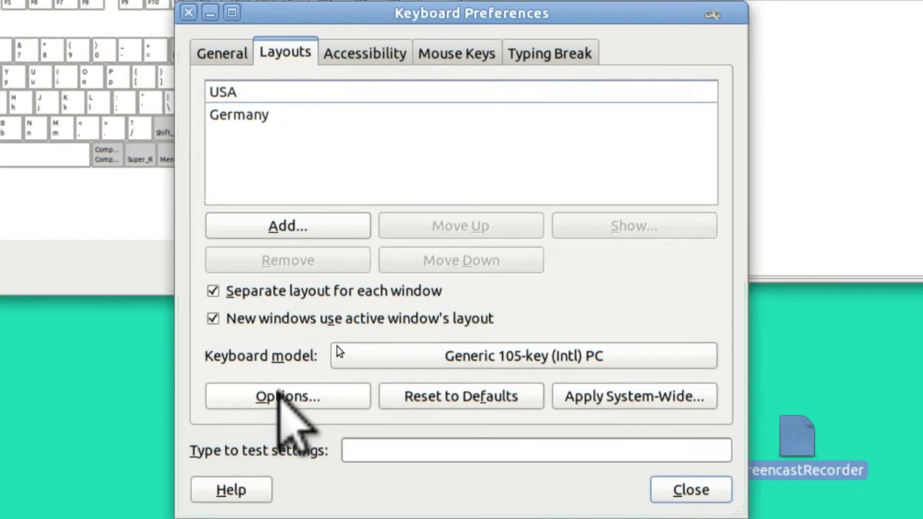
pyautogui.click(336, 347)
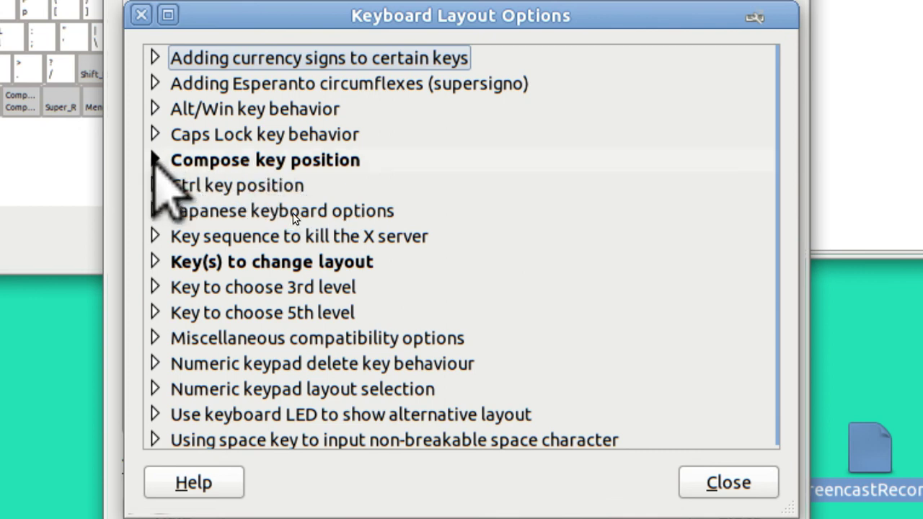
# Verify Right Alt is ticked under Compose key position, then close the options dialog
pyautogui.click(155, 160)
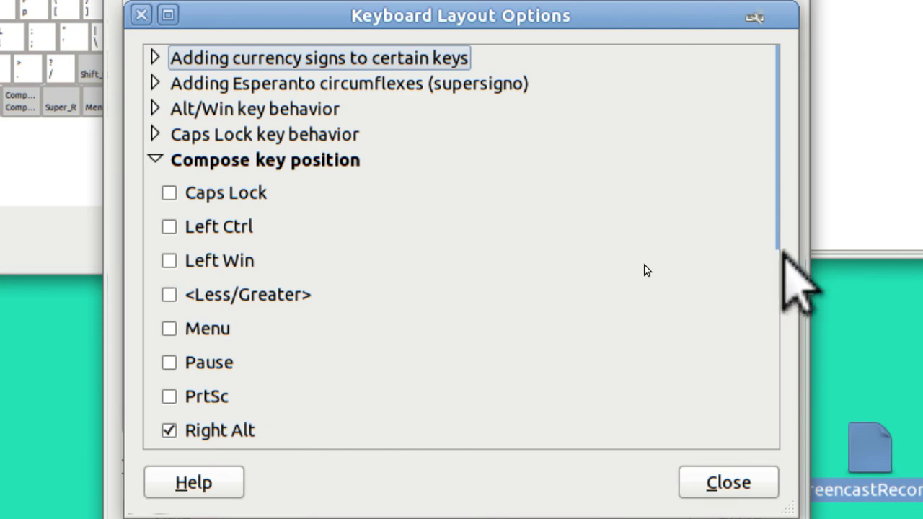
pyautogui.moveTo(785, 243)
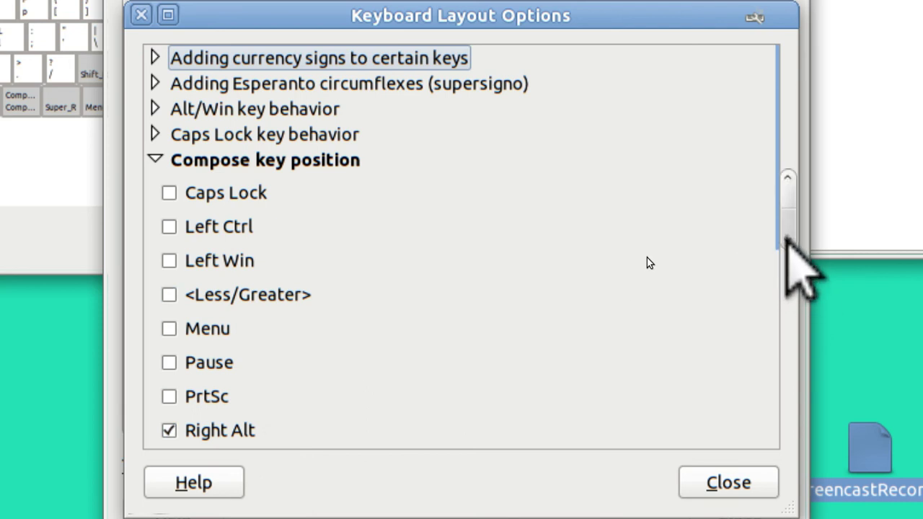
pyautogui.moveTo(786, 234); pyautogui.dragTo(745, 280)
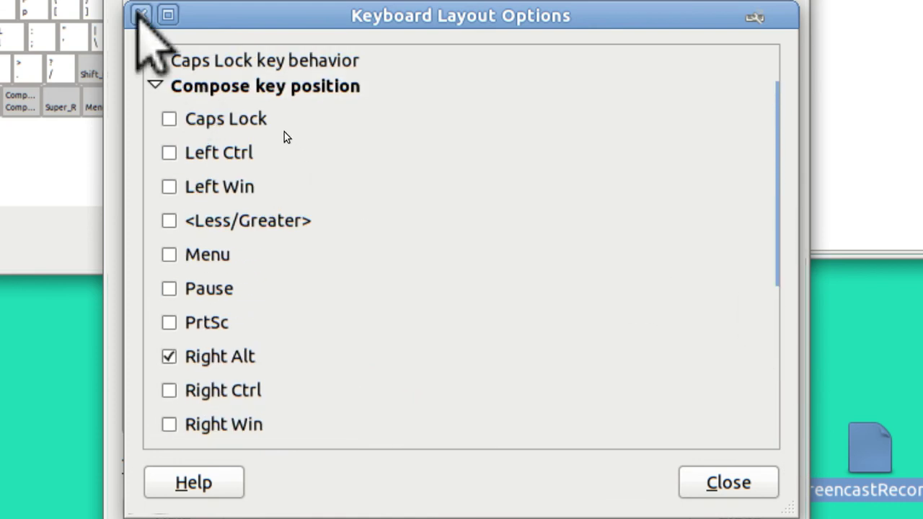
pyautogui.click(140, 15)
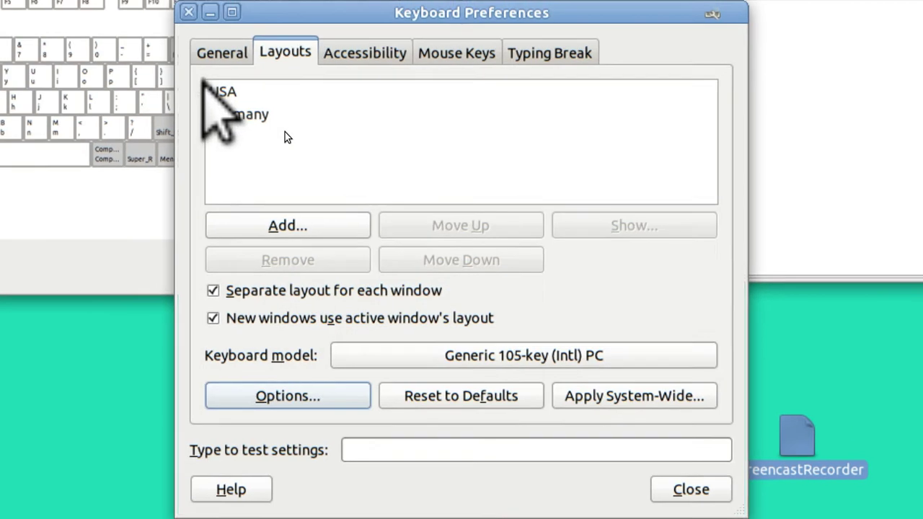
# Close Keyboard Preferences and start a new empty line after the ñùúê line
pyautogui.click(189, 13)
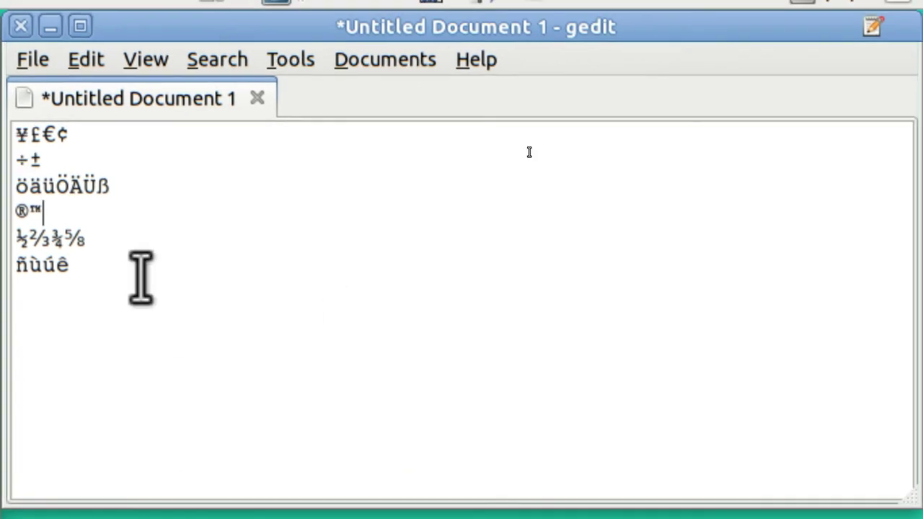
pyautogui.press('Down')
pyautogui.press('Right')
pyautogui.press('Right')
pyautogui.press('Return')
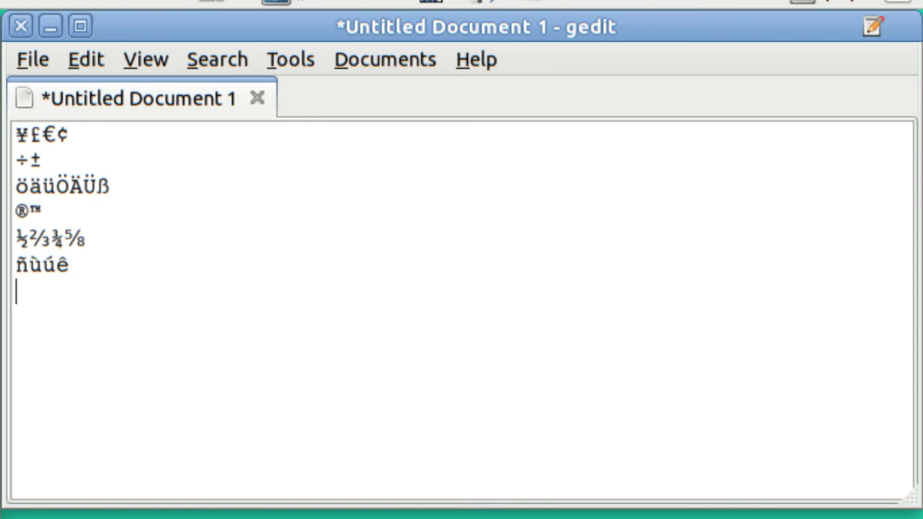
# Type ä and ¥ on the new line using the compose key
pyautogui.write('a')
pyautogui.press('BackSpace')
pyautogui.write('ä')
pyautogui.write('¥')
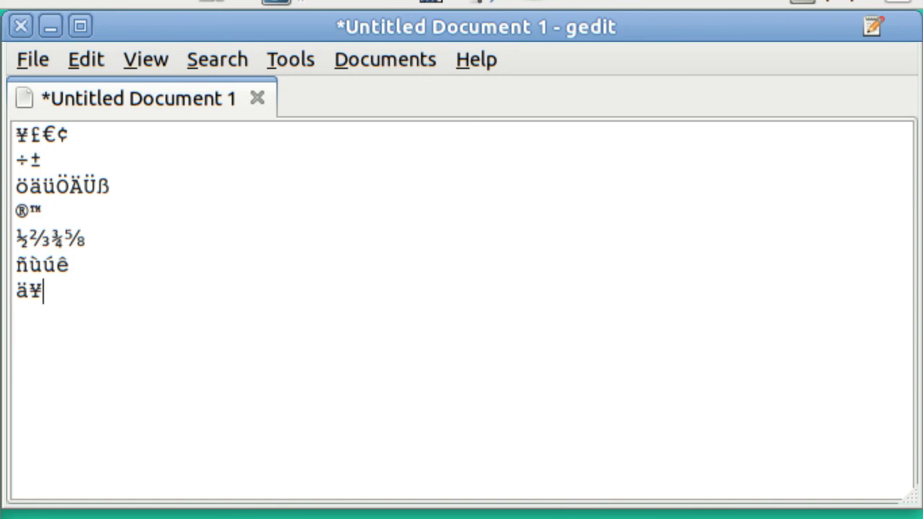
# Append £ and ₡ via compose sequences so the line reads ä¥£₡
pyautogui.write('l')
pyautogui.press('BackSpace')
pyautogui.write('£')
pyautogui.write('C')
pyautogui.press('BackSpace')
pyautogui.write('₡')
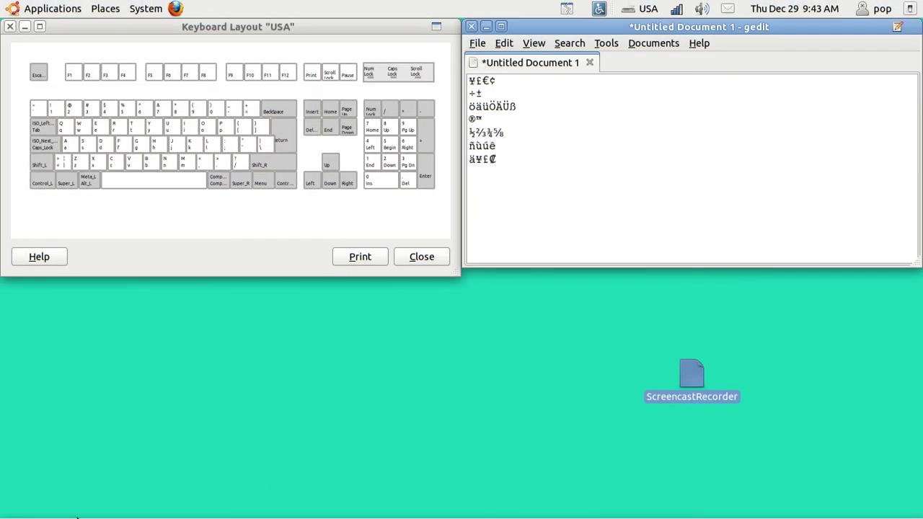
pyautogui.moveTo(238, 515)
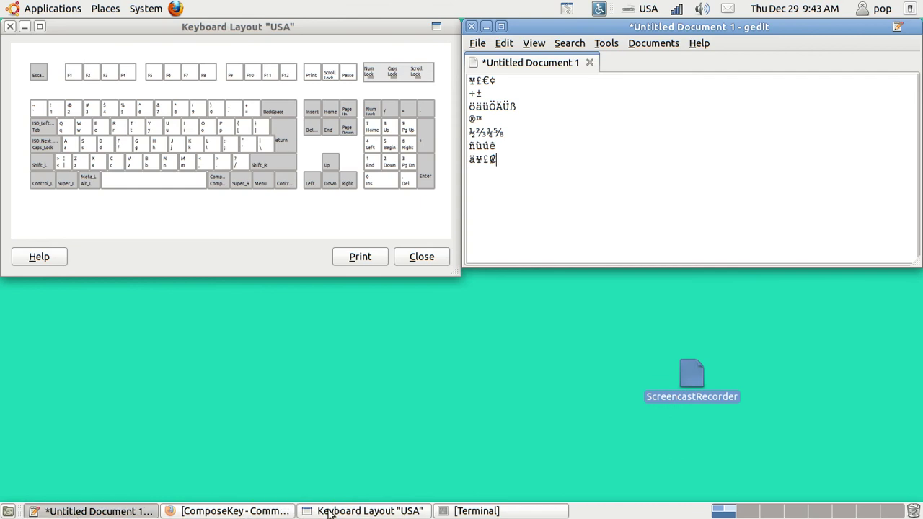
# Show the Linux Compose Key Sequences table's last rows, U20a0 to U301e, in Firefox
pyautogui.click(270, 512)
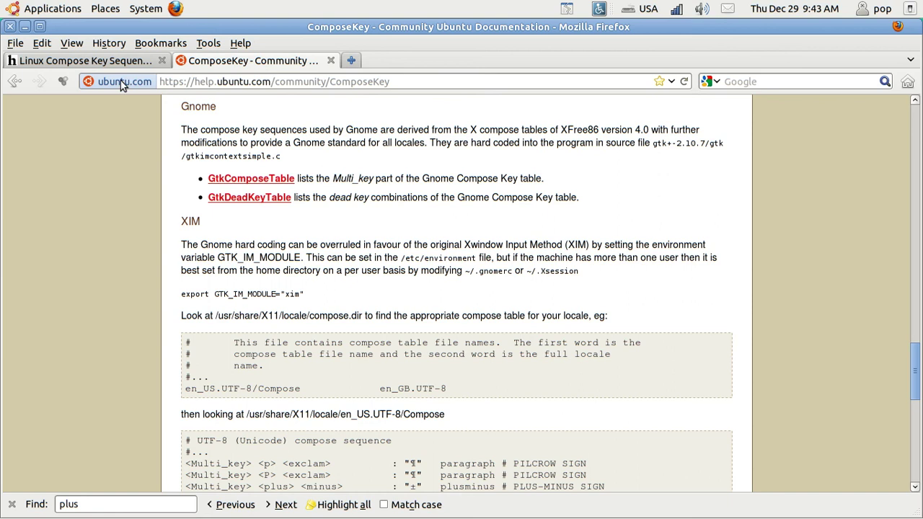
pyautogui.click(117, 64)
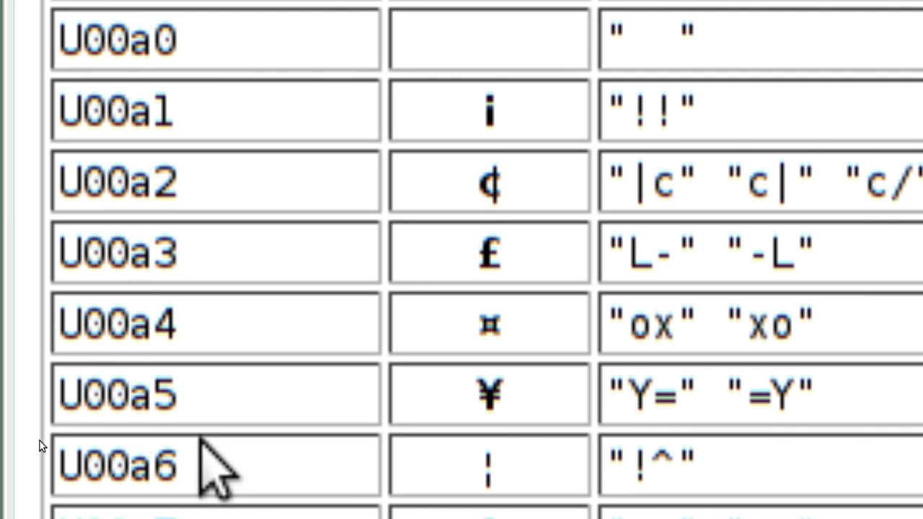
pyautogui.scroll(-15, 216, 468)
pyautogui.scroll(-18, 216, 469)
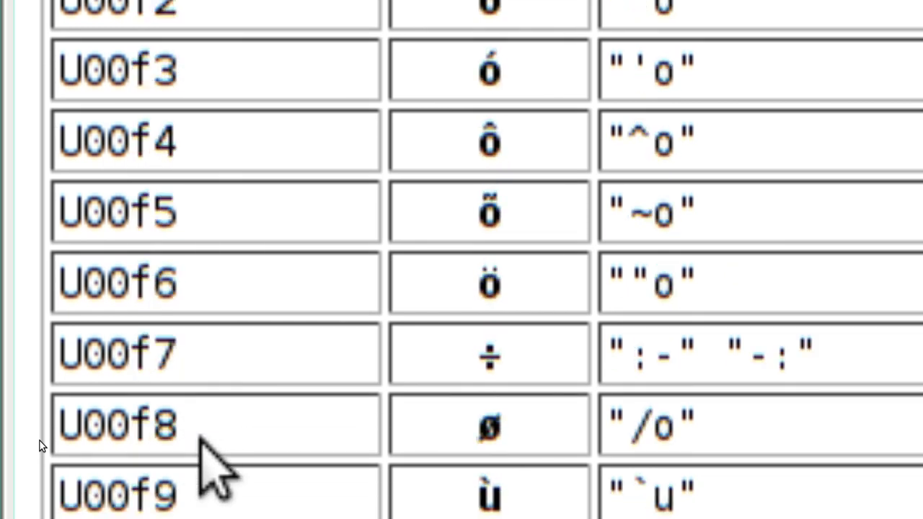
pyautogui.scroll(-9, 217, 469)
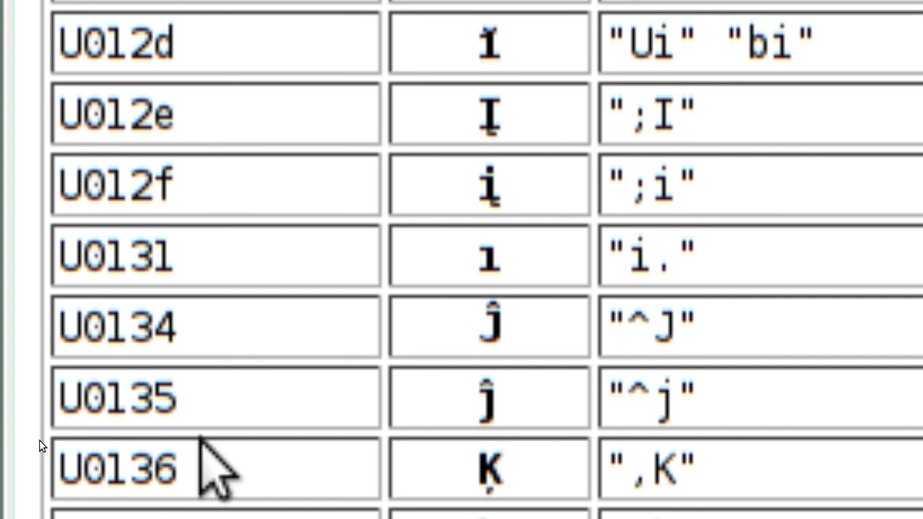
pyautogui.scroll(-9, 202, 438)
pyautogui.scroll(-8, 201, 437)
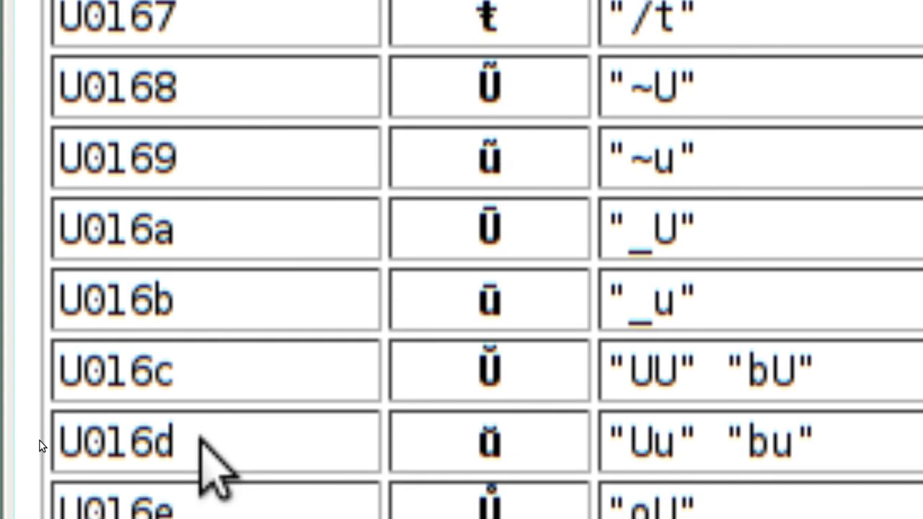
pyautogui.scroll(-10, 201, 437)
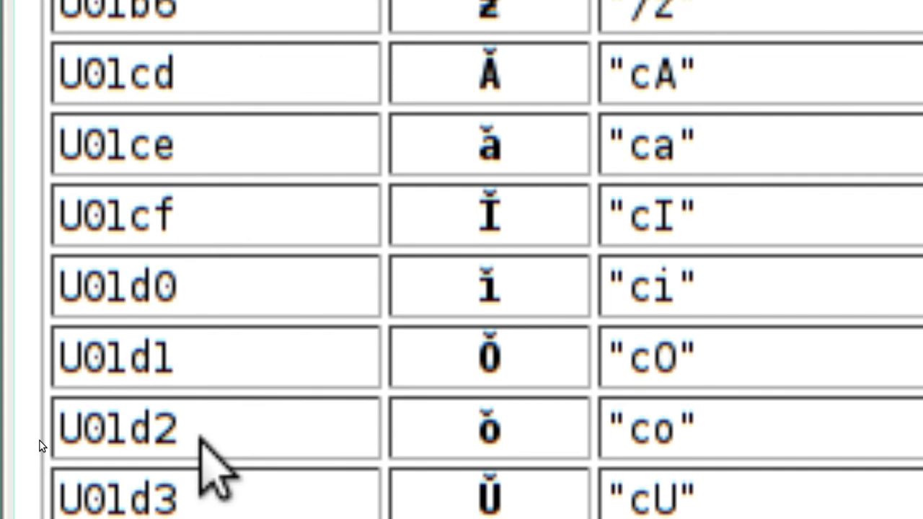
pyautogui.scroll(-10, 201, 437)
pyautogui.scroll(-8, 201, 438)
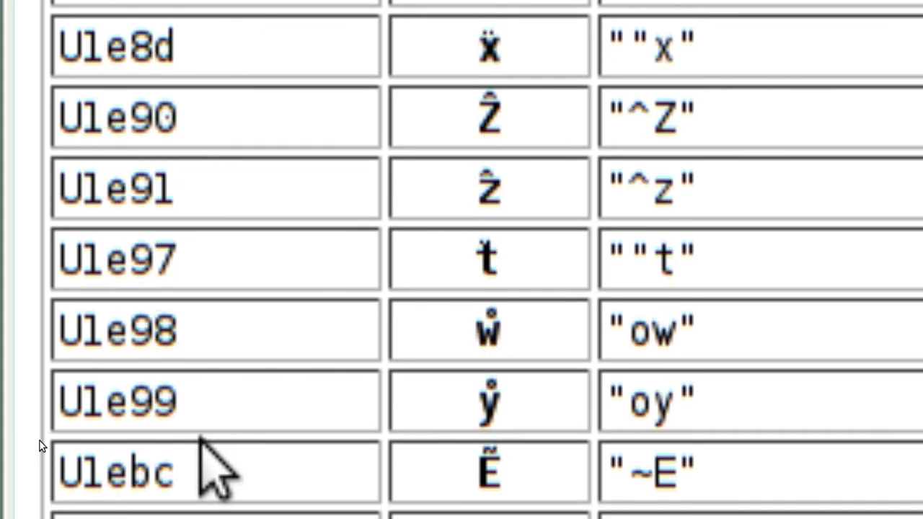
pyautogui.scroll(-10, 201, 438)
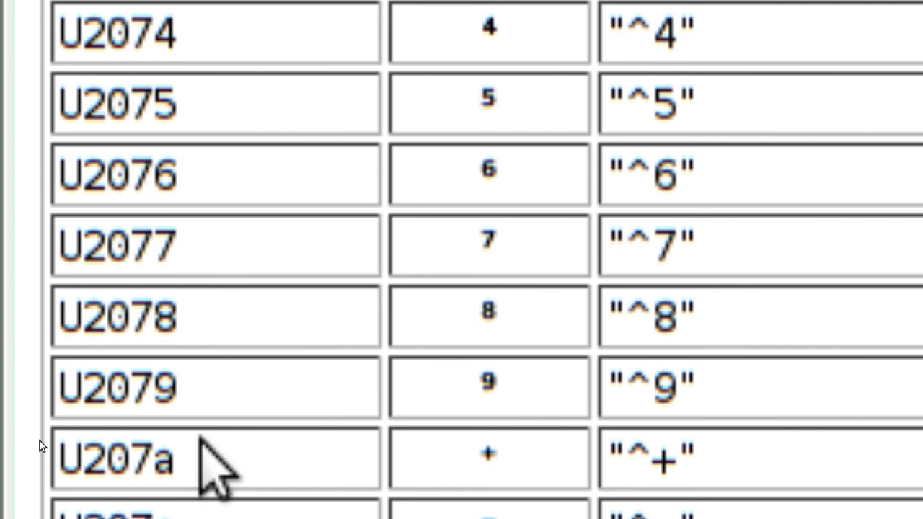
pyautogui.scroll(-10, 201, 437)
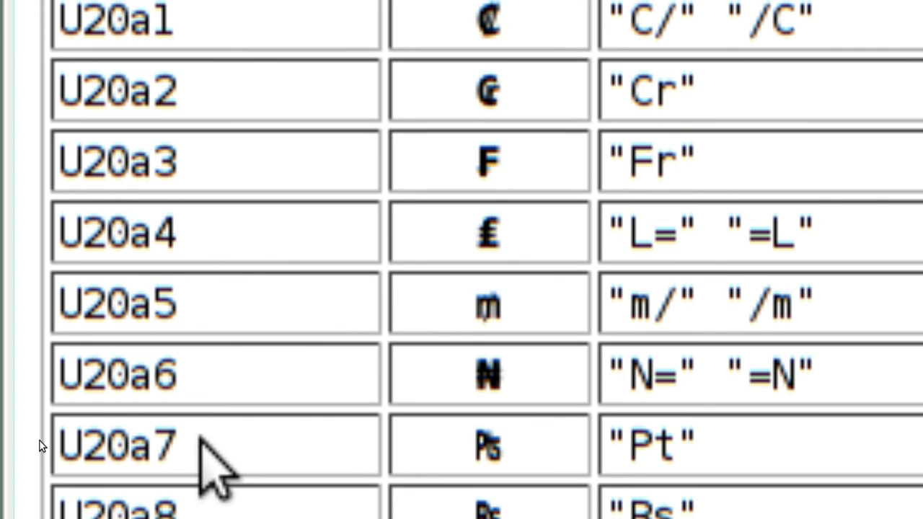
pyautogui.scroll(-5, 201, 438)
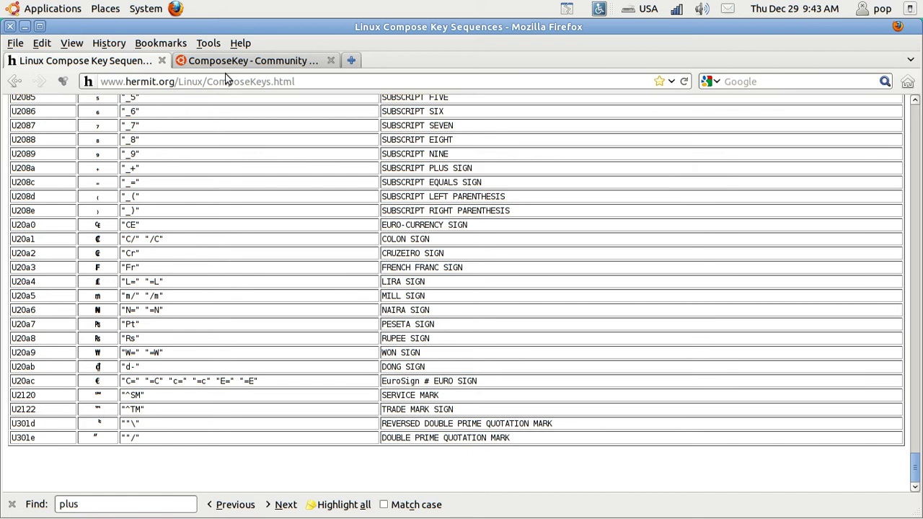
# Scroll the ComposeKey page back to the third and fourth level choosers, then close Firefox
pyautogui.click(245, 64)
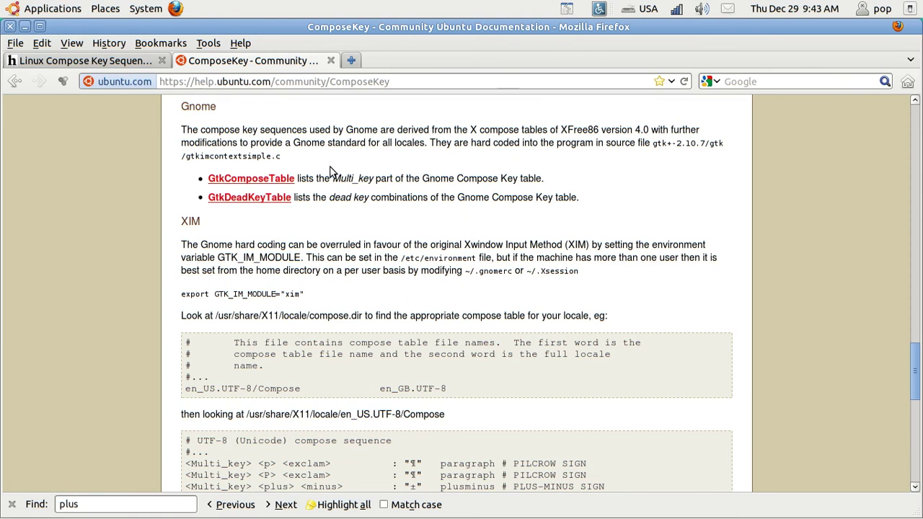
pyautogui.scroll(10, 329, 171)
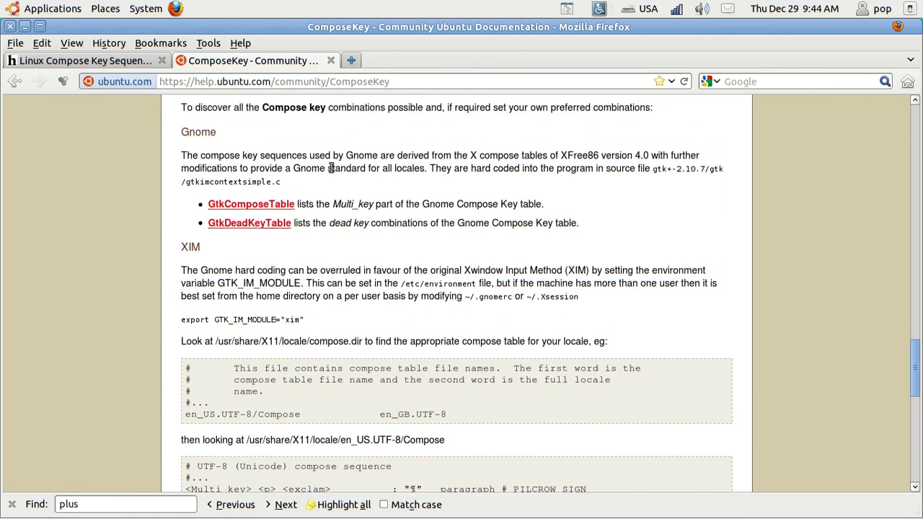
pyautogui.scroll(12, 329, 170)
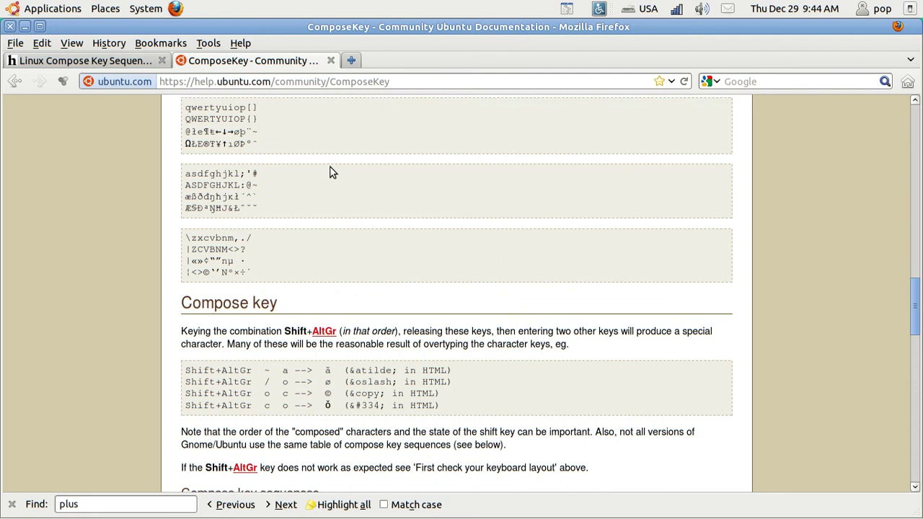
pyautogui.scroll(3, 331, 169)
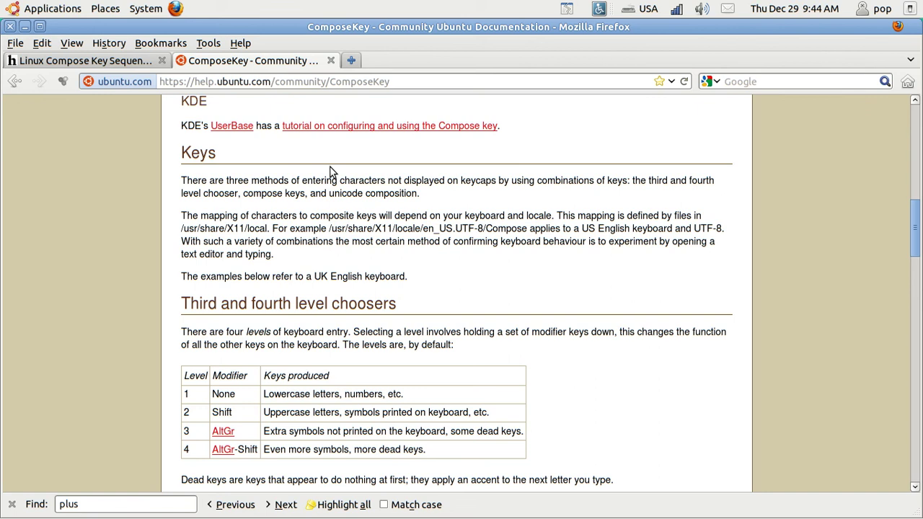
pyautogui.hotkey('alt', 'F4')
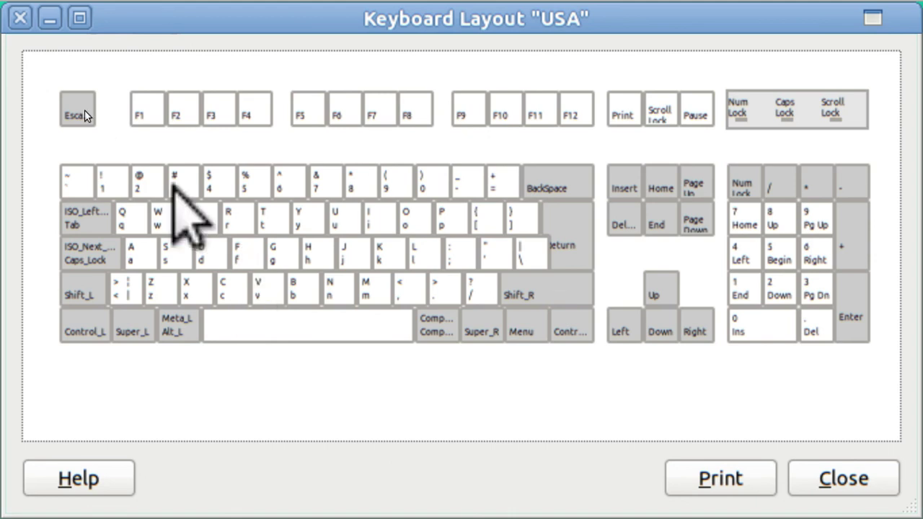
# Close the Keyboard Layout "USA" diagram window
pyautogui.click(19, 18)
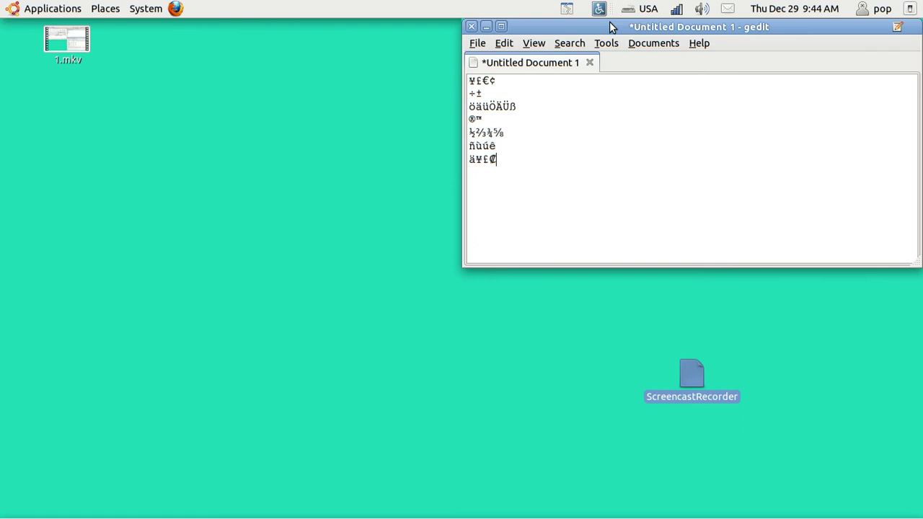
# Reopen Keyboard Preferences, select the Germany layout, and open its layout Options
pyautogui.click(636, 14)
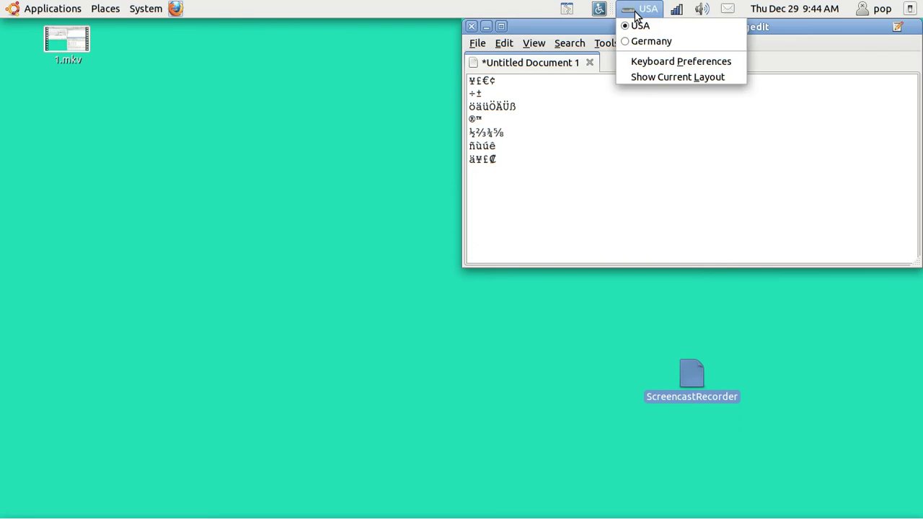
pyautogui.click(647, 62)
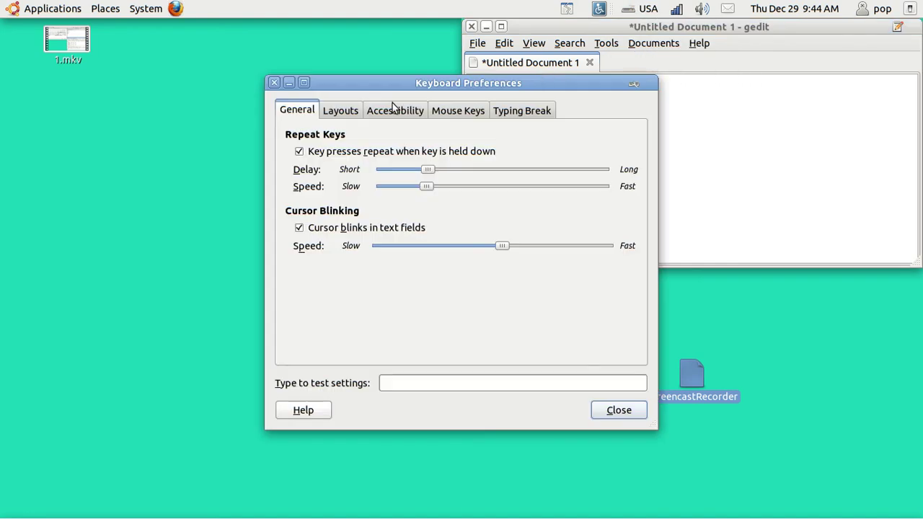
pyautogui.click(347, 116)
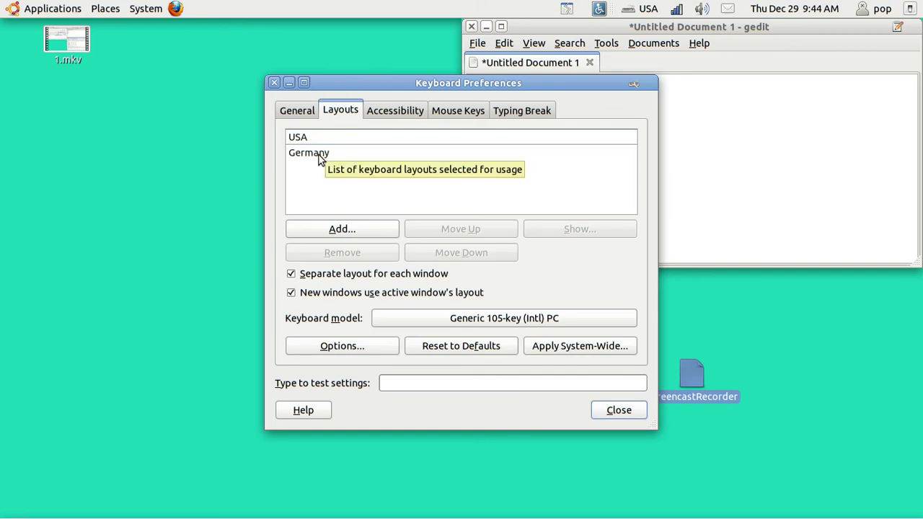
pyautogui.click(346, 231)
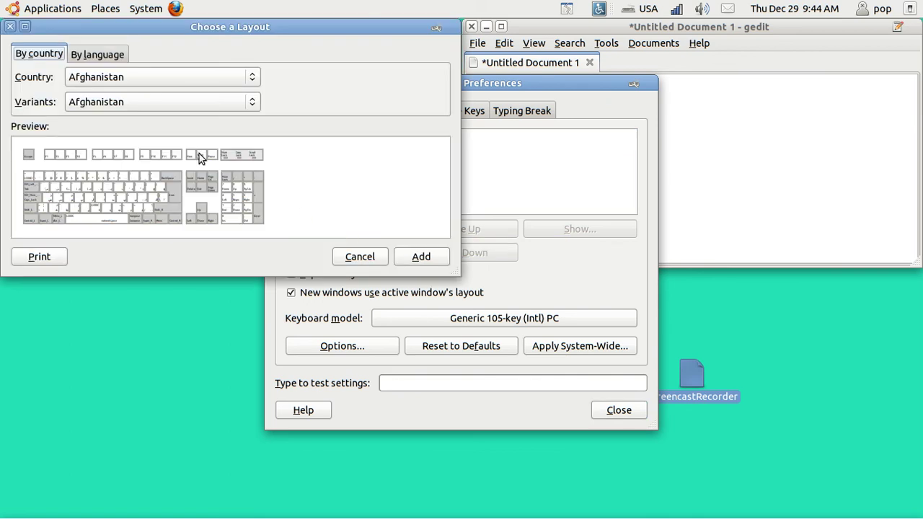
pyautogui.click(10, 27)
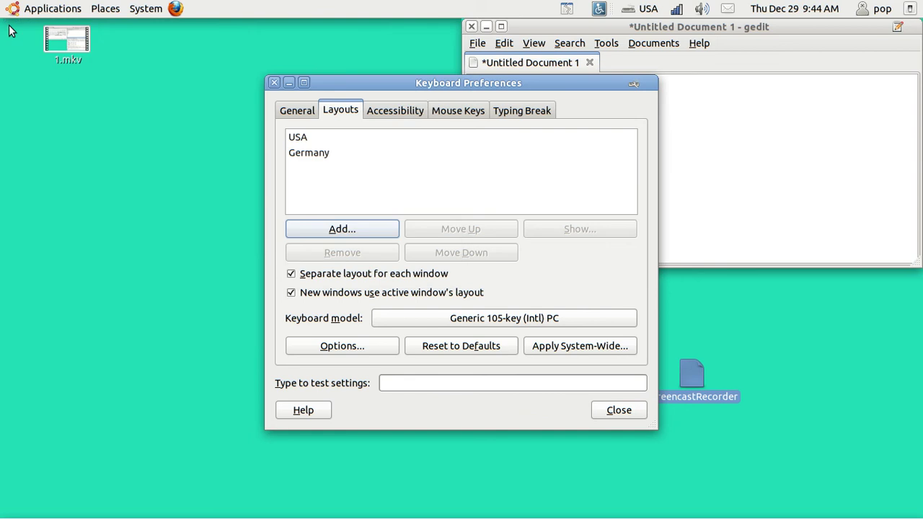
pyautogui.click(313, 156)
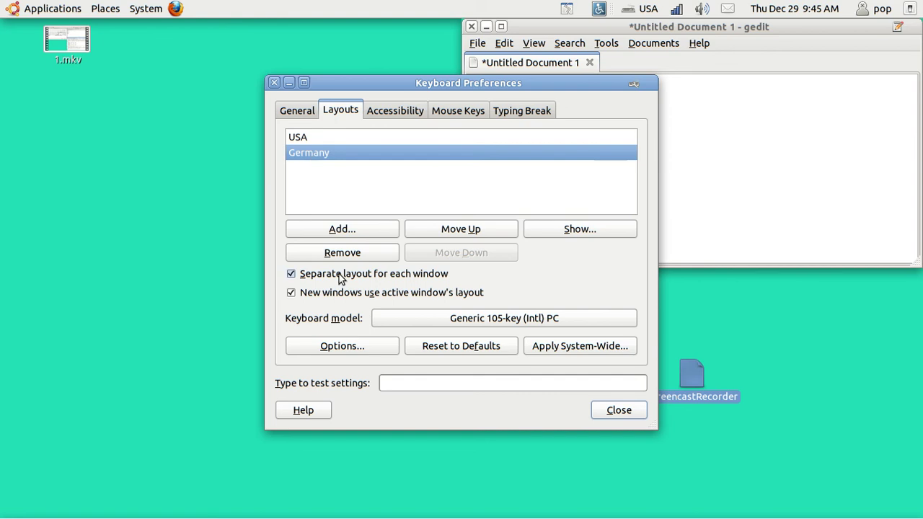
pyautogui.click(340, 352)
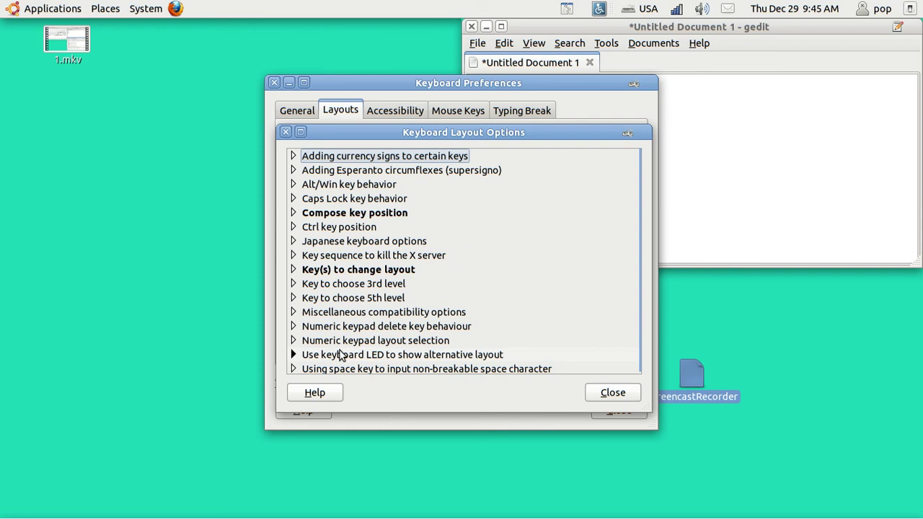
# Keep Right Alt as compose, tick Right Alt under Key to choose 3rd level, and close
pyautogui.click(293, 214)
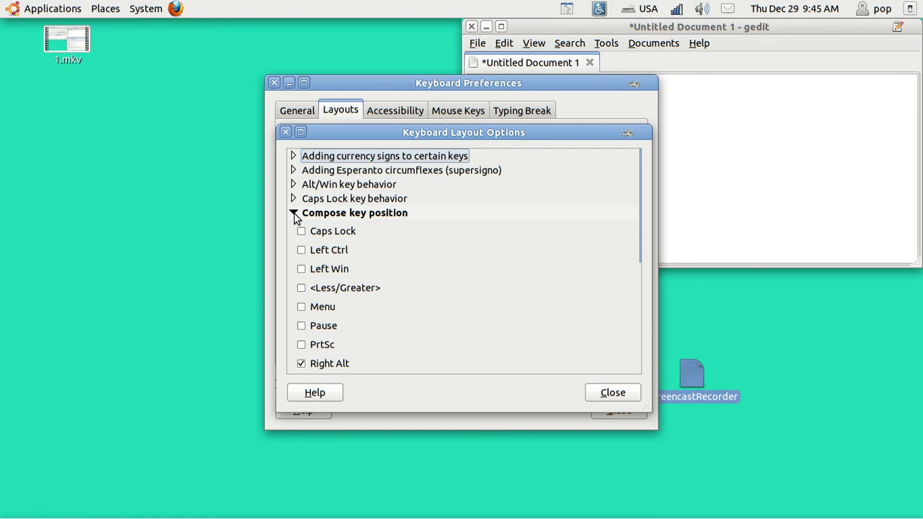
pyautogui.click(293, 214)
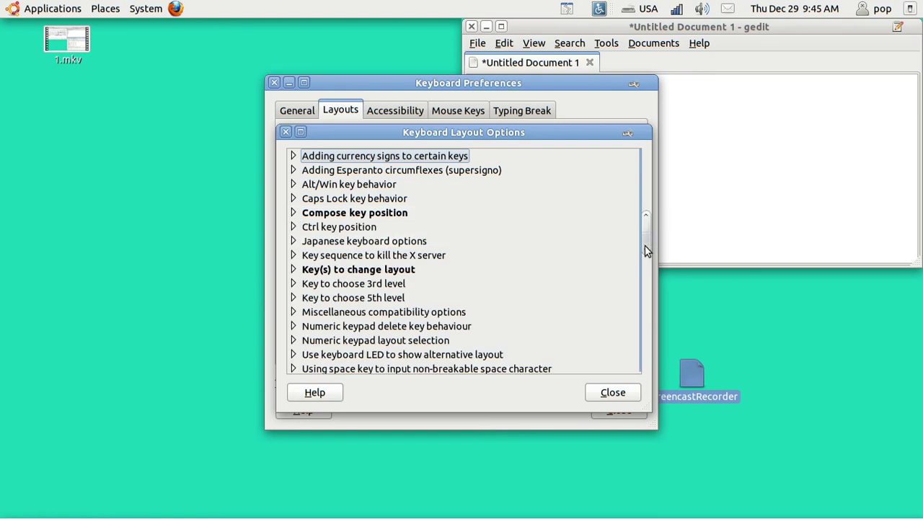
pyautogui.moveTo(644, 245); pyautogui.dragTo(646, 296)
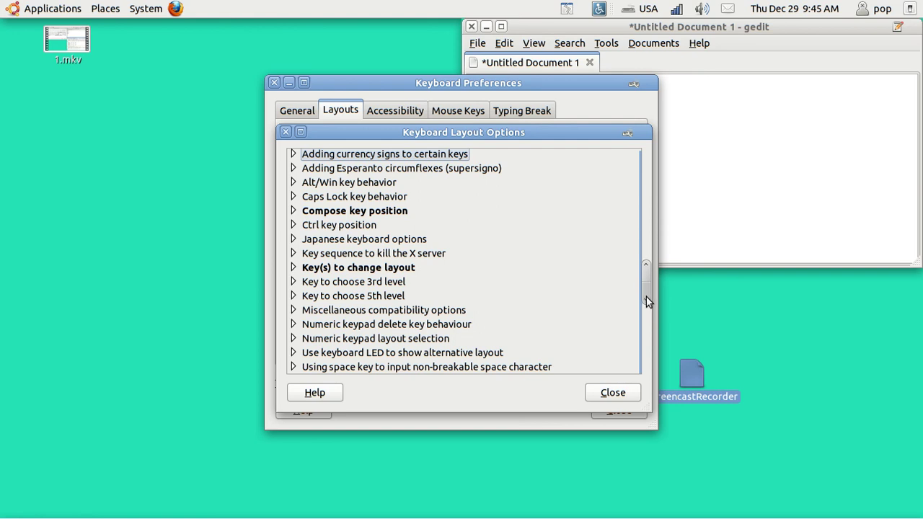
pyautogui.click(296, 282)
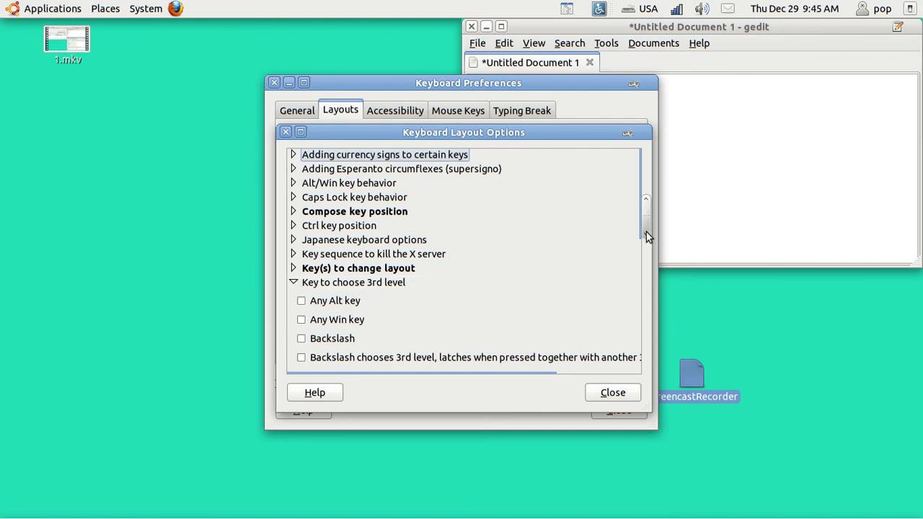
pyautogui.moveTo(646, 232); pyautogui.dragTo(634, 321)
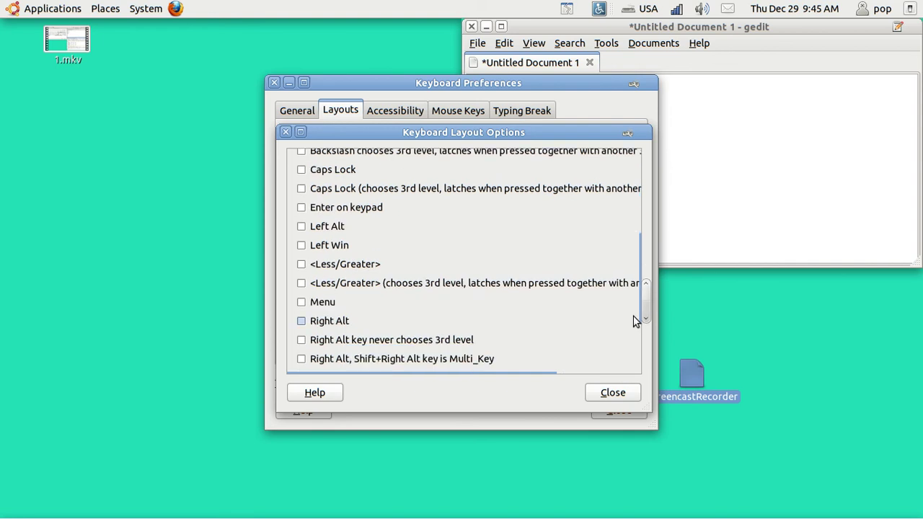
pyautogui.click(302, 321)
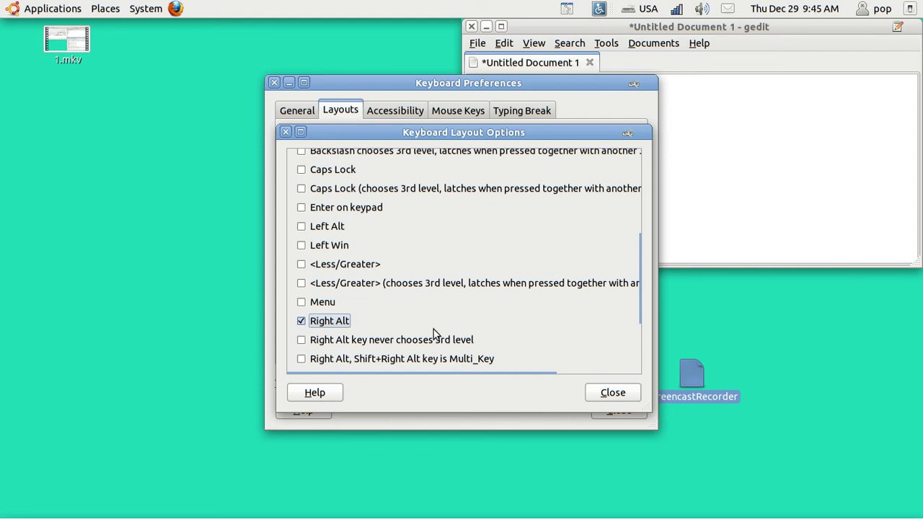
pyautogui.click(610, 392)
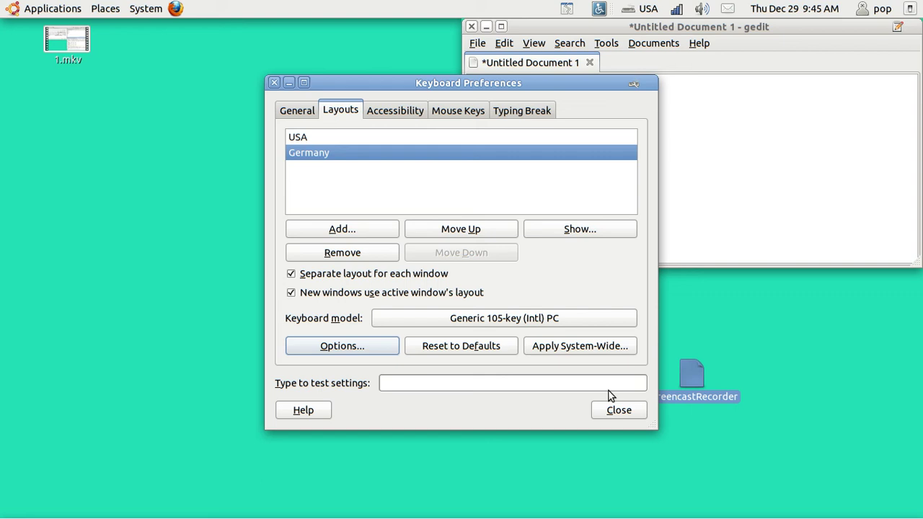
# Close Keyboard Preferences, switch the panel indicator to Germany, and show its layout diagram
pyautogui.click(614, 410)
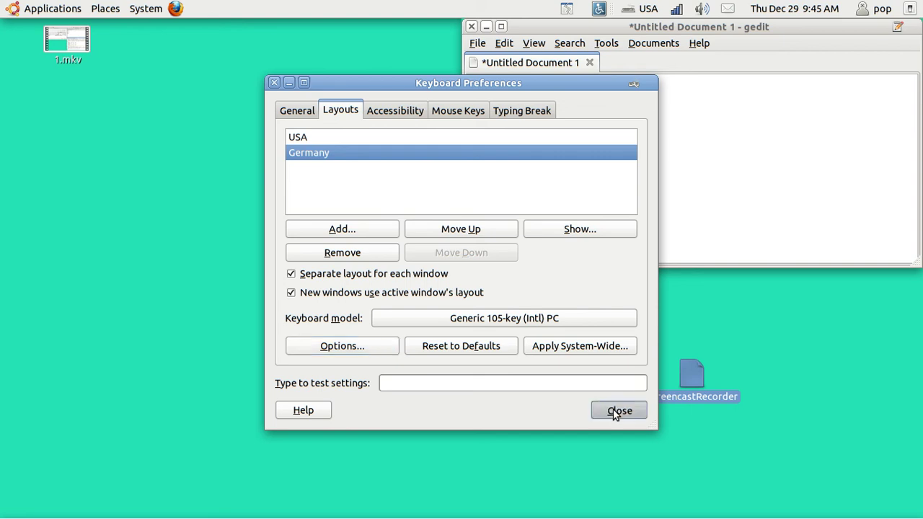
pyautogui.click(632, 14)
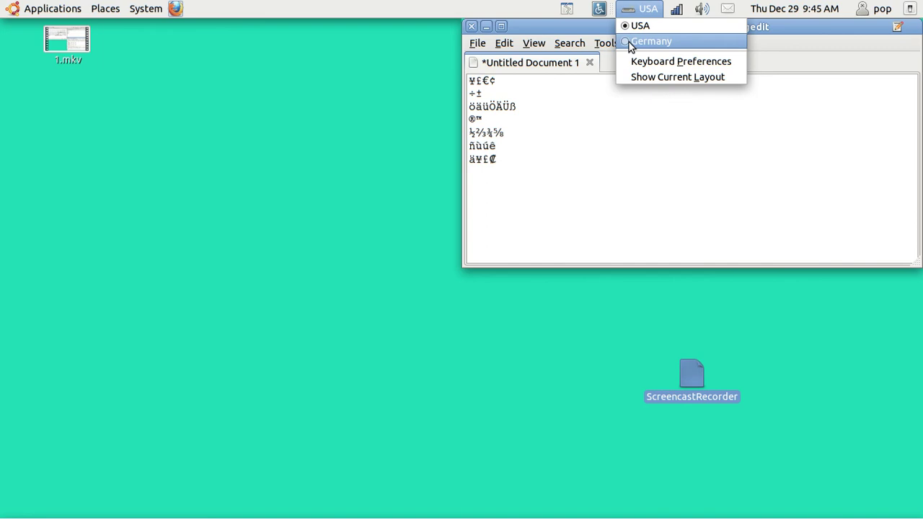
pyautogui.click(631, 42)
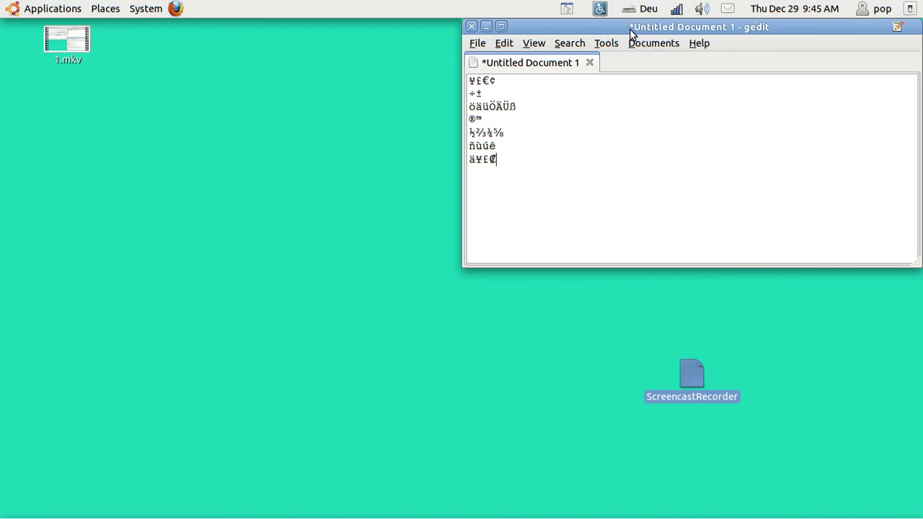
pyautogui.click(630, 14)
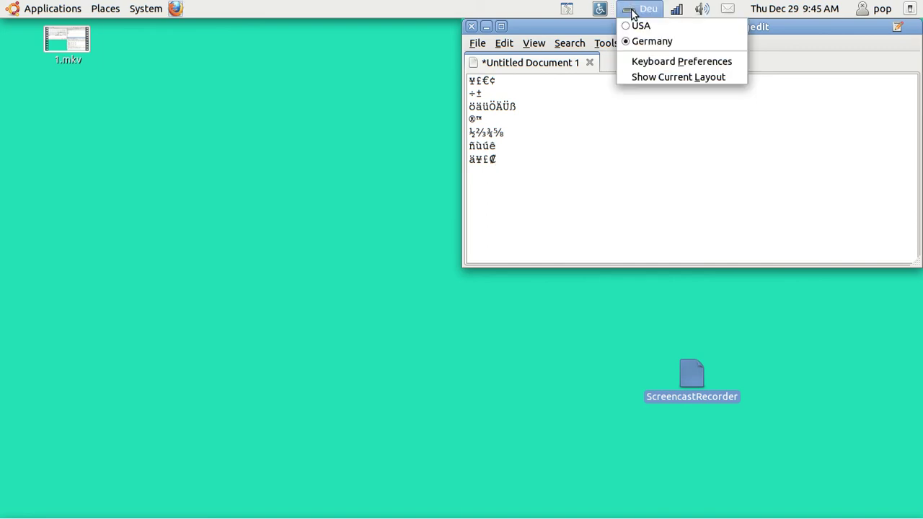
pyautogui.click(642, 78)
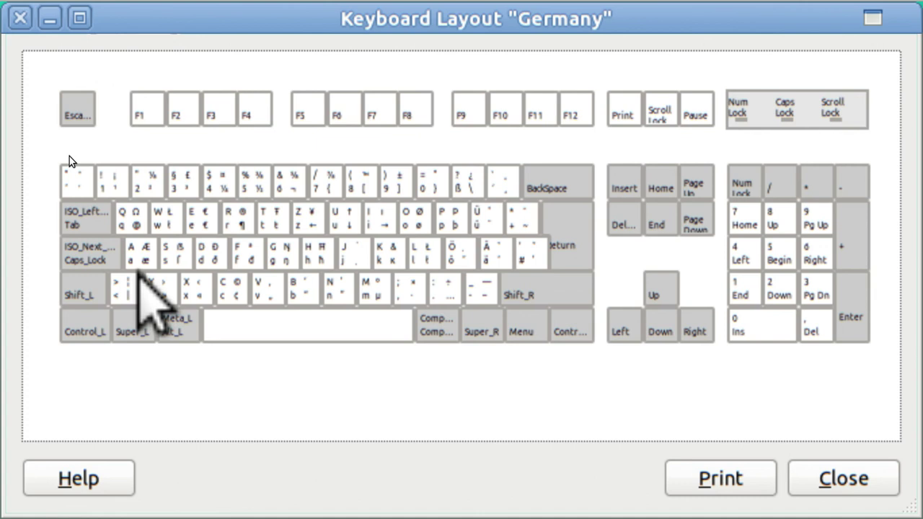
pyautogui.press('super')
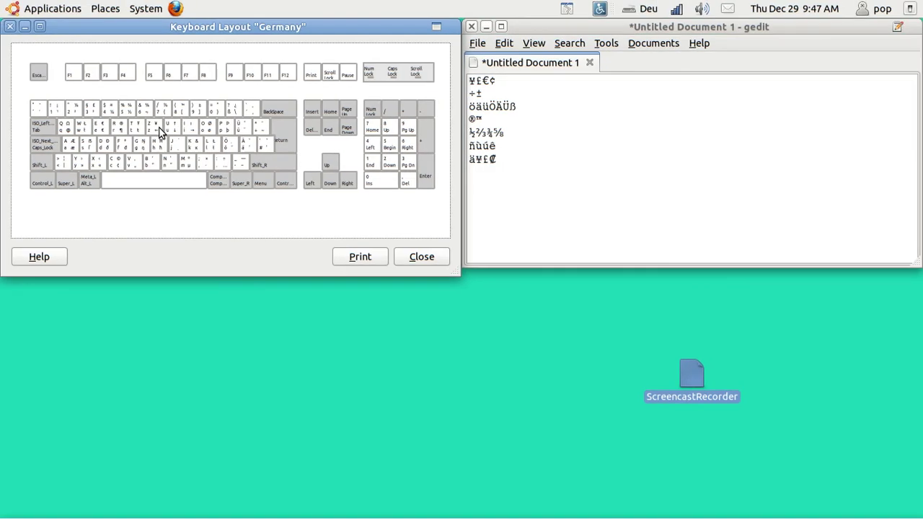
# On a new line, try the AltGr characters æ, Æ, łŁ and €, then erase them
pyautogui.click(482, 179)
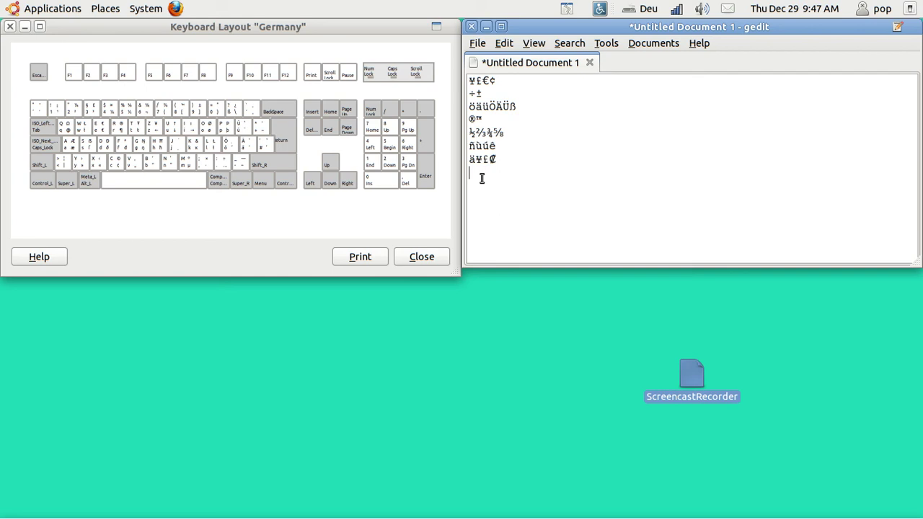
pyautogui.write('æ')
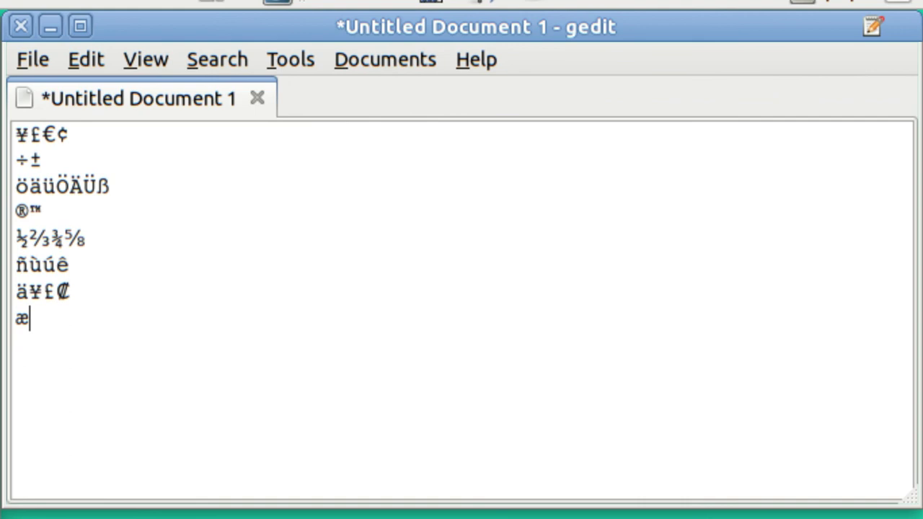
pyautogui.write('Æ')
pyautogui.write('ł')
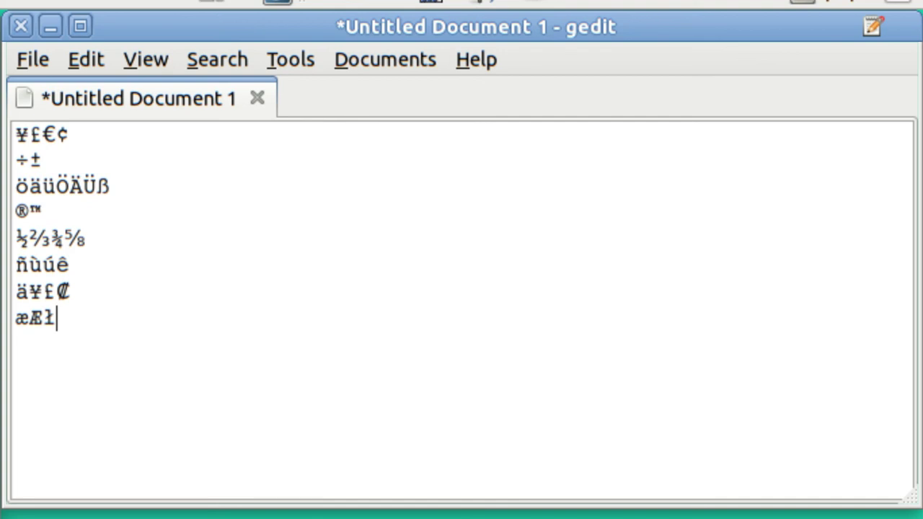
pyautogui.write('Ł')
pyautogui.write('€')
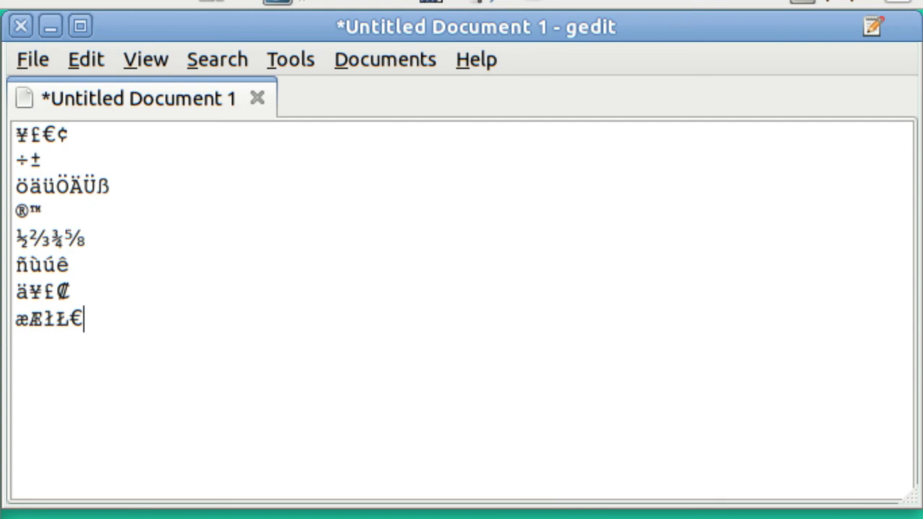
pyautogui.press('BackSpace')
pyautogui.press('BackSpace')
pyautogui.press('BackSpace')
pyautogui.press('BackSpace')
pyautogui.press('BackSpace')
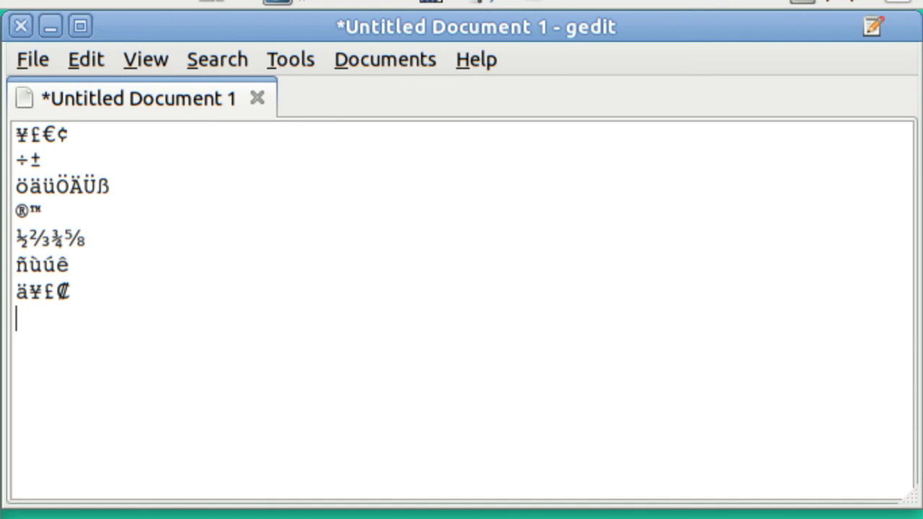
# Type '@ł€¶ŧ←↓→øþ' and, on the next line, 'ΩŁ€®Ŧ¥↑ıØÞ'
pyautogui.write('@ł€¶ŧ←↓')
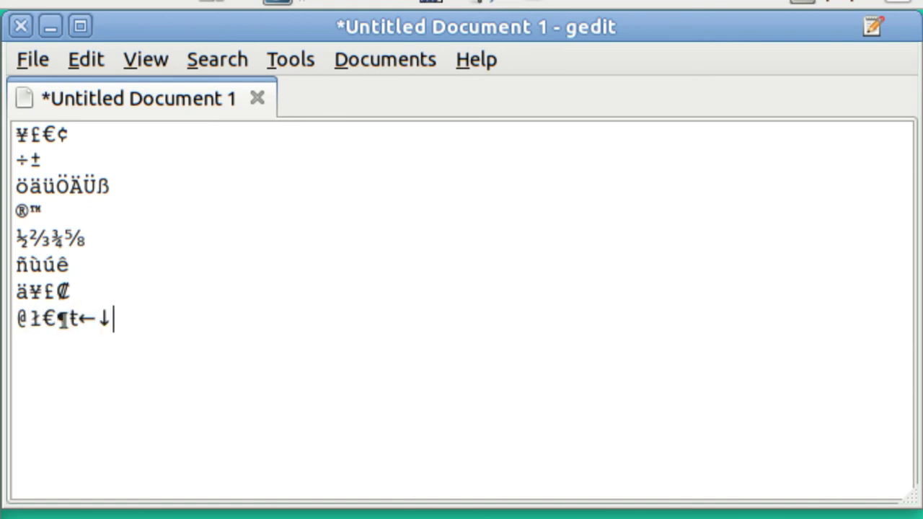
pyautogui.write('→øþ')
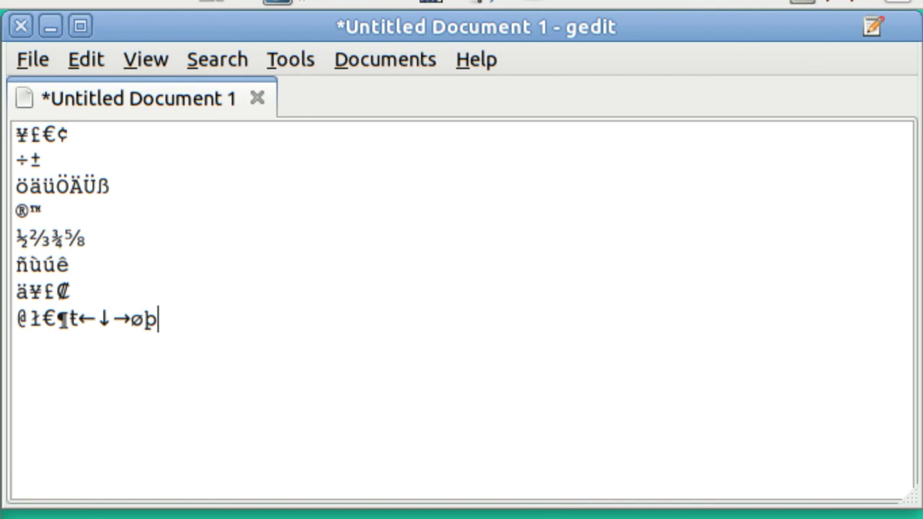
pyautogui.press('Return')
pyautogui.write('ΩŁ€®Ŧ¥↑ıØÞ')
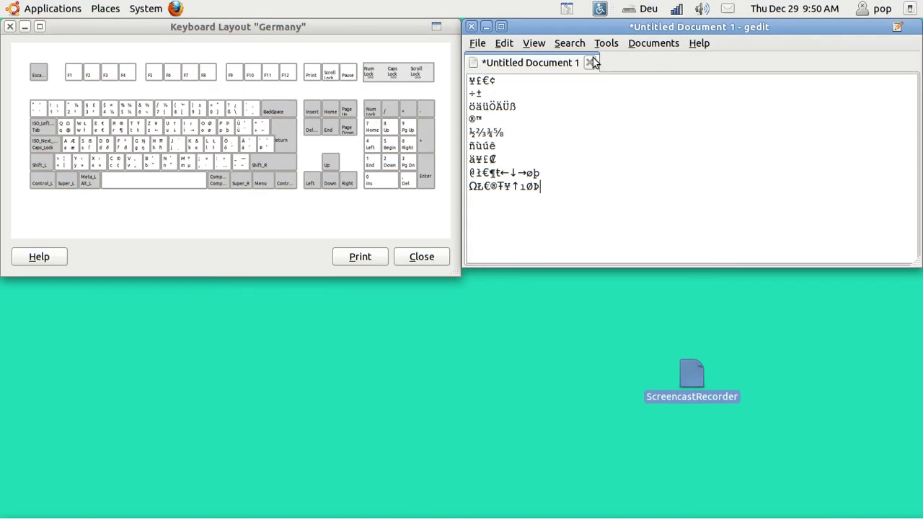
# Switch the indicator to the German layout, then open Keyboard Preferences' Layout Options dialog
pyautogui.click(630, 13)
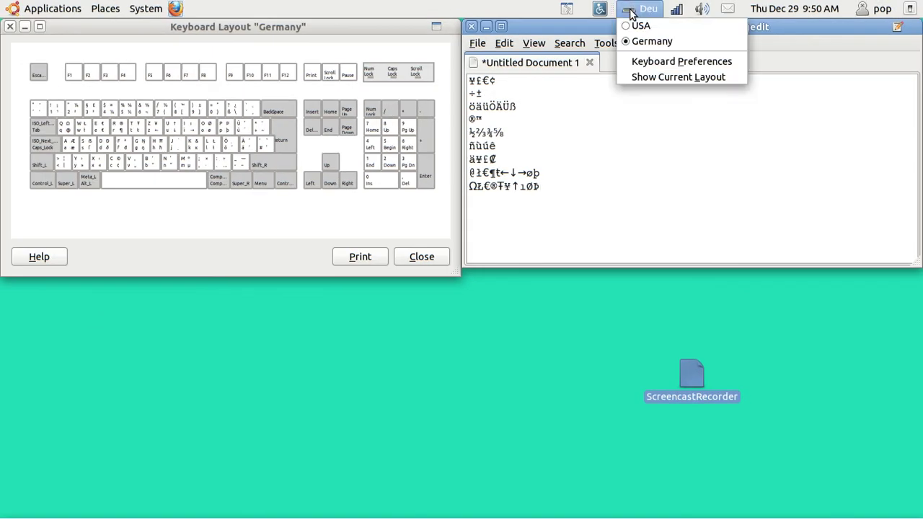
pyautogui.click(647, 43)
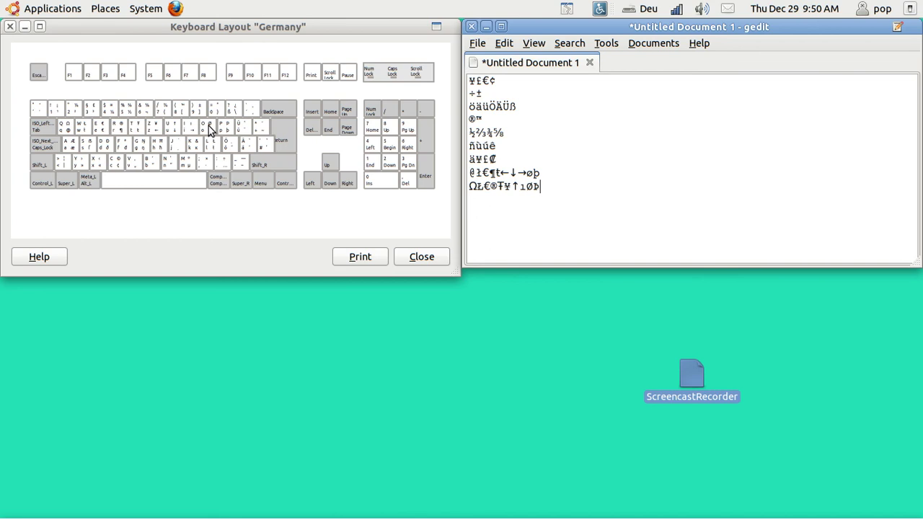
pyautogui.click(637, 12)
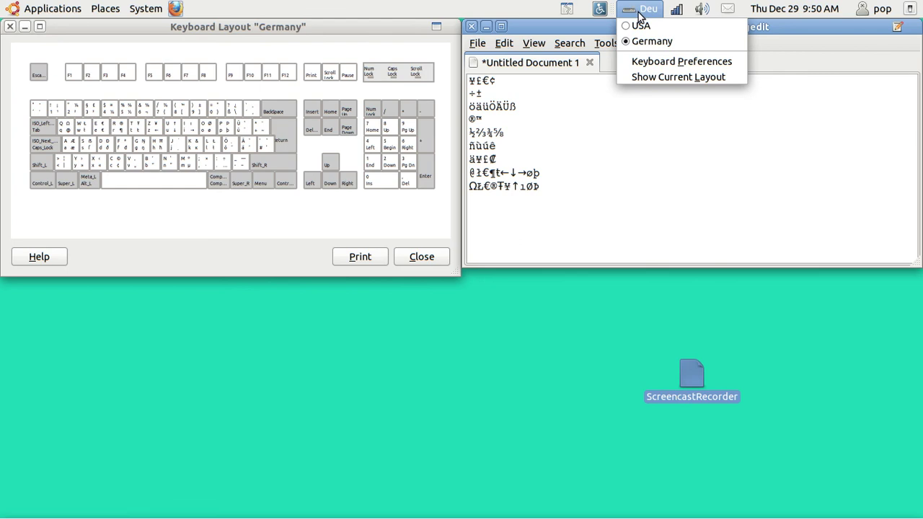
pyautogui.click(642, 63)
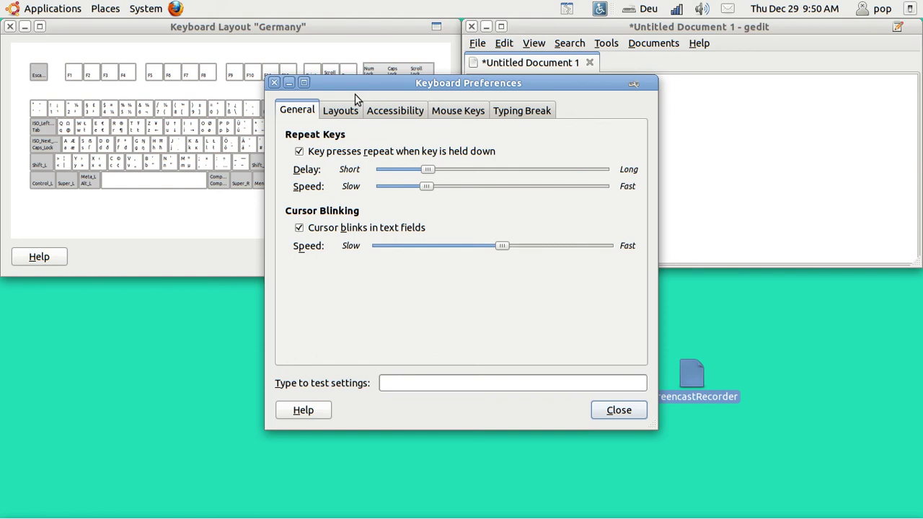
pyautogui.click(345, 115)
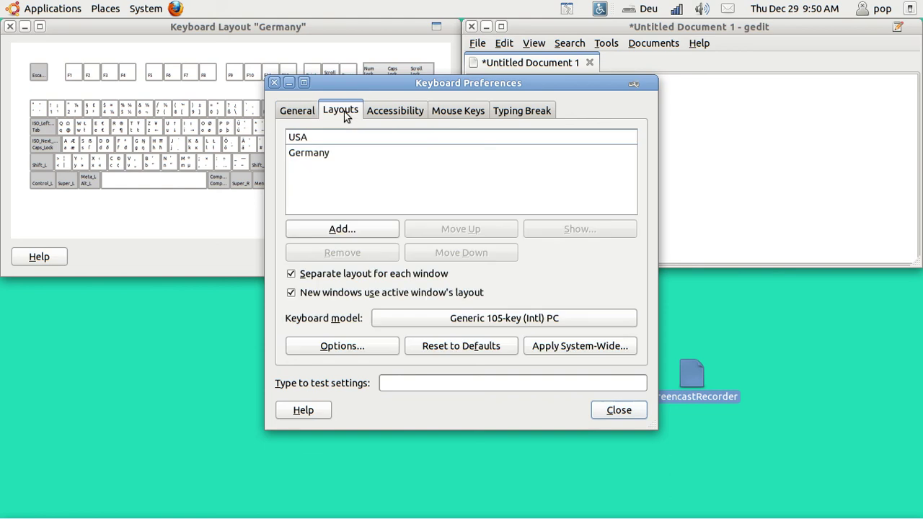
pyautogui.click(328, 347)
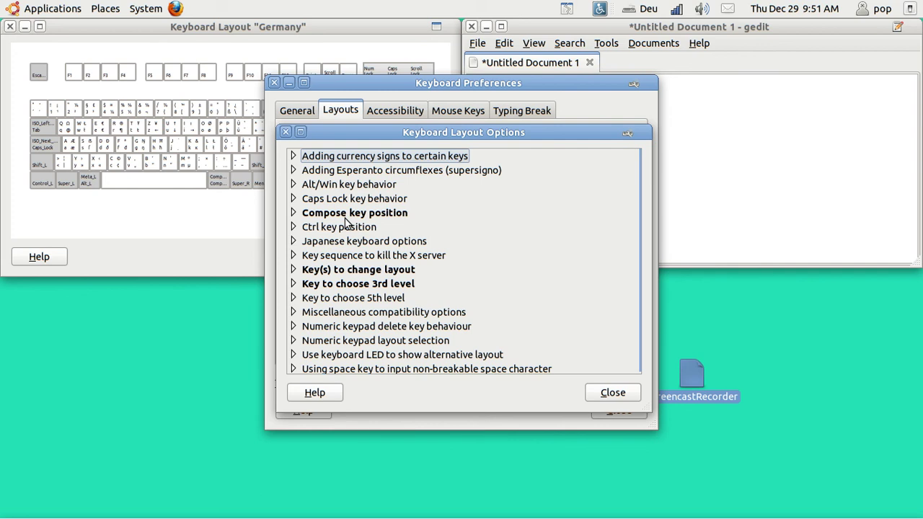
# Untick Right Alt under Compose key position
pyautogui.click(294, 214)
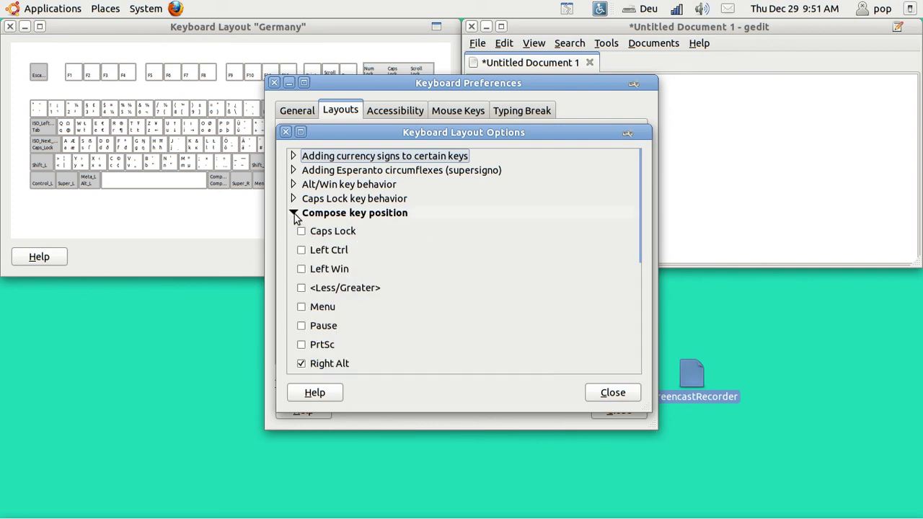
pyautogui.click(302, 366)
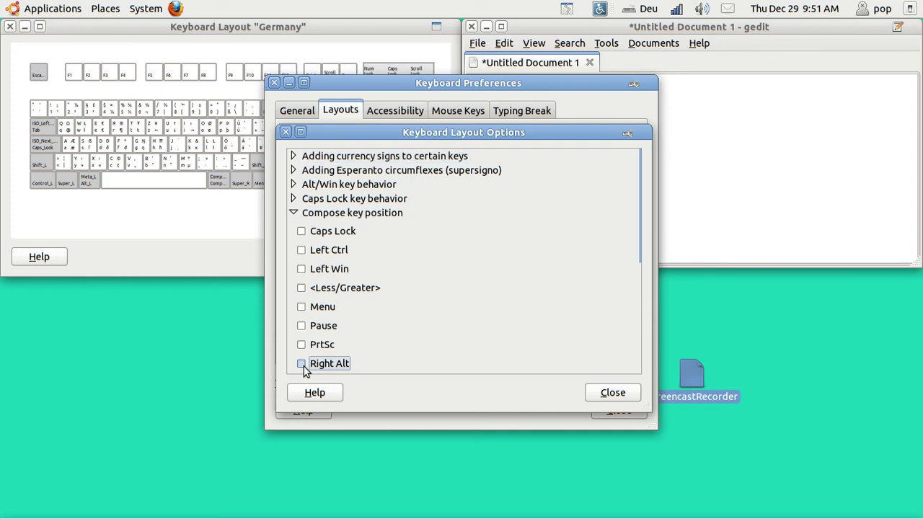
pyautogui.click(294, 213)
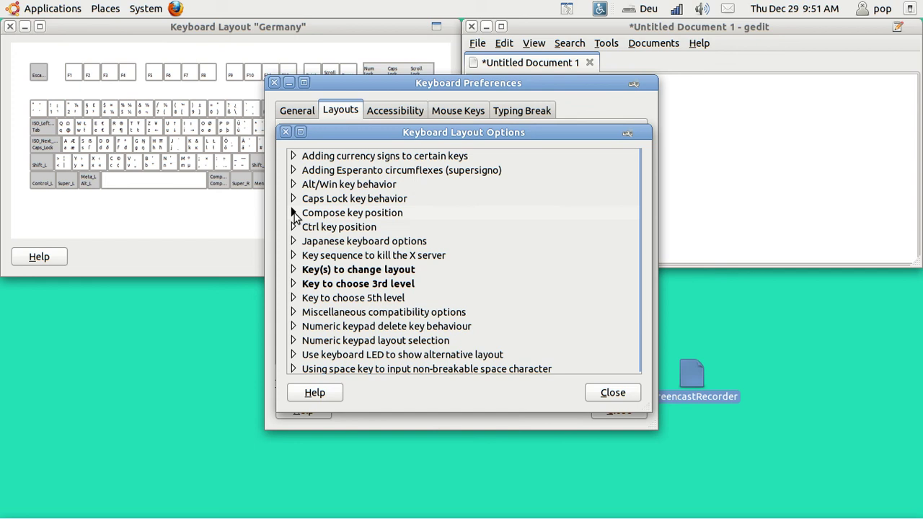
# Untick Right Alt under Key to choose 3rd level
pyautogui.click(293, 284)
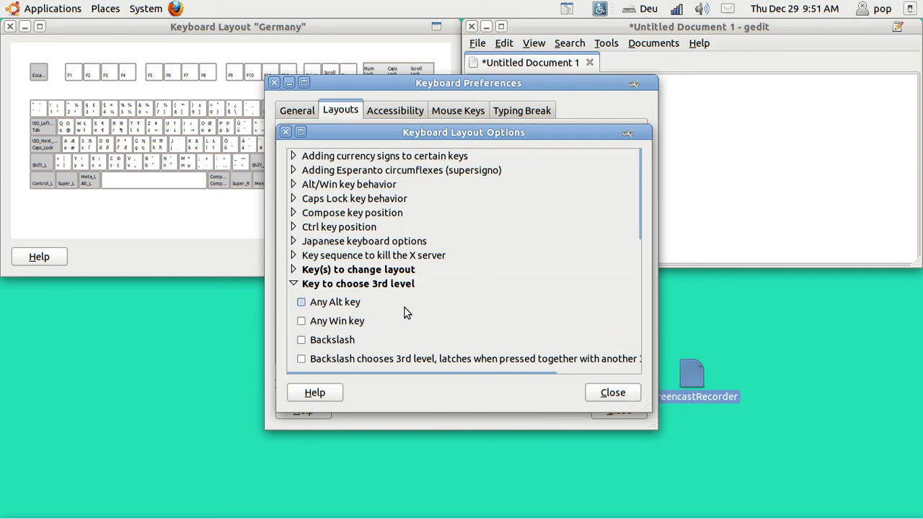
pyautogui.moveTo(646, 239)
pyautogui.moveTo(645, 236); pyautogui.dragTo(628, 323)
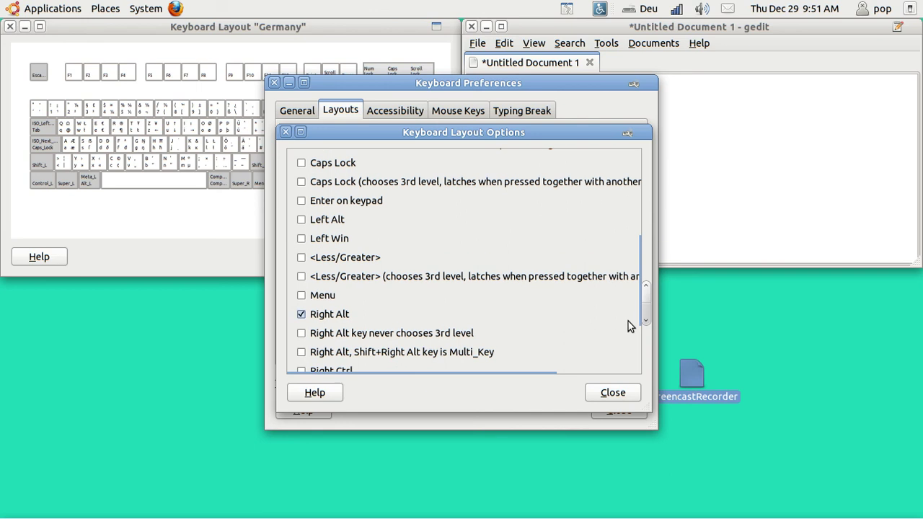
pyautogui.click(301, 315)
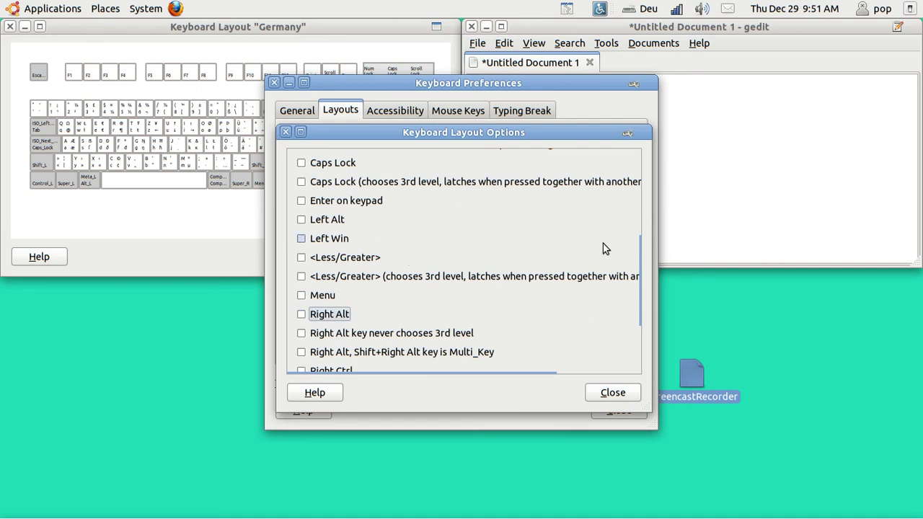
pyautogui.moveTo(644, 243); pyautogui.dragTo(649, 160)
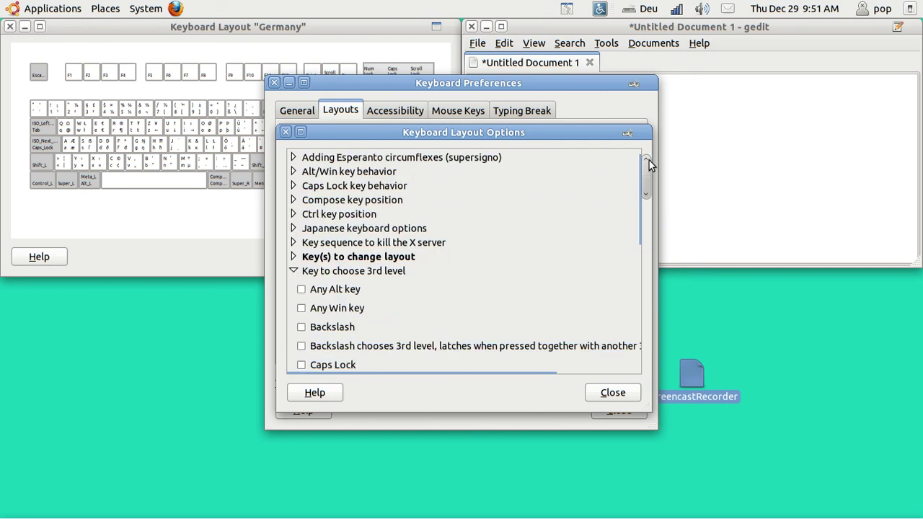
# Untick Shift+Caps Lock in the Key(s) to change layout group
pyautogui.click(293, 270)
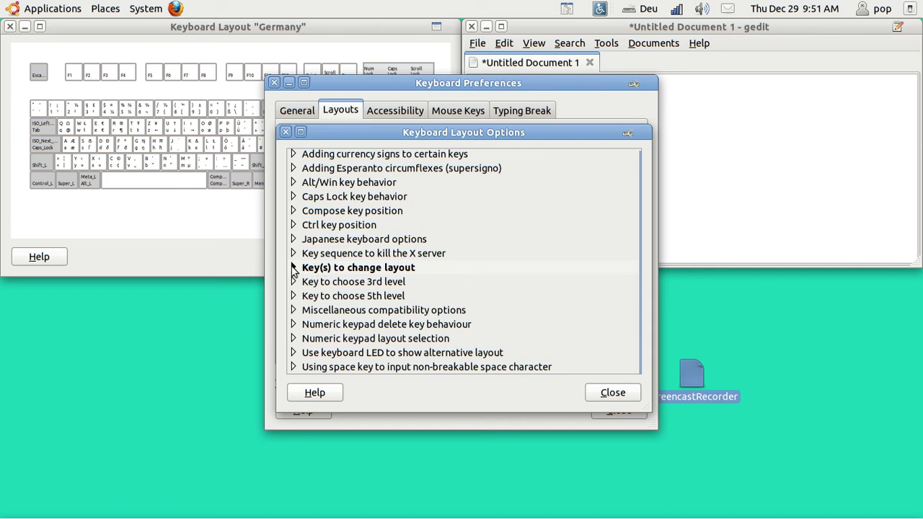
pyautogui.click(294, 268)
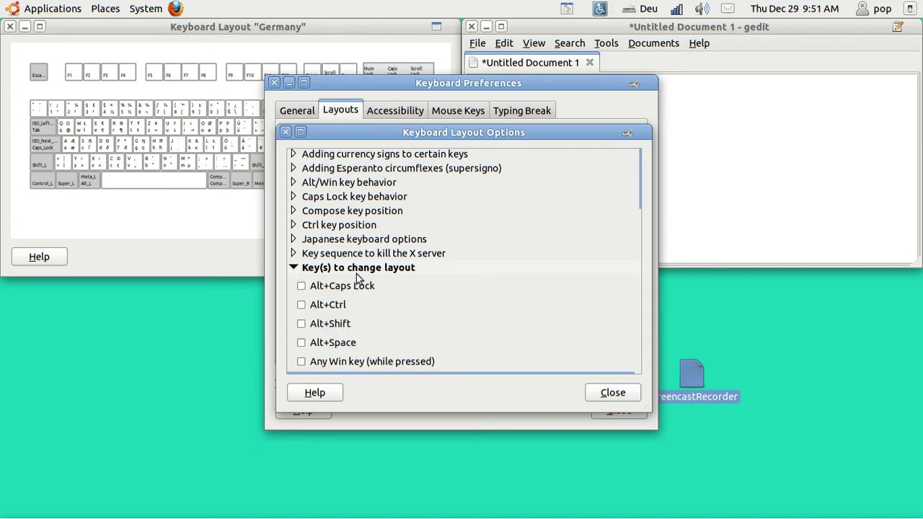
pyautogui.moveTo(634, 210)
pyautogui.moveTo(646, 205); pyautogui.dragTo(618, 354)
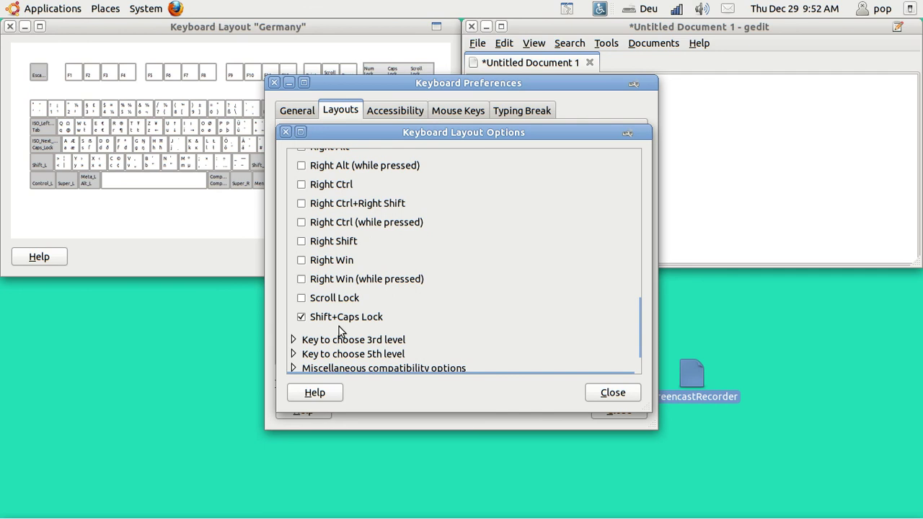
pyautogui.click(302, 318)
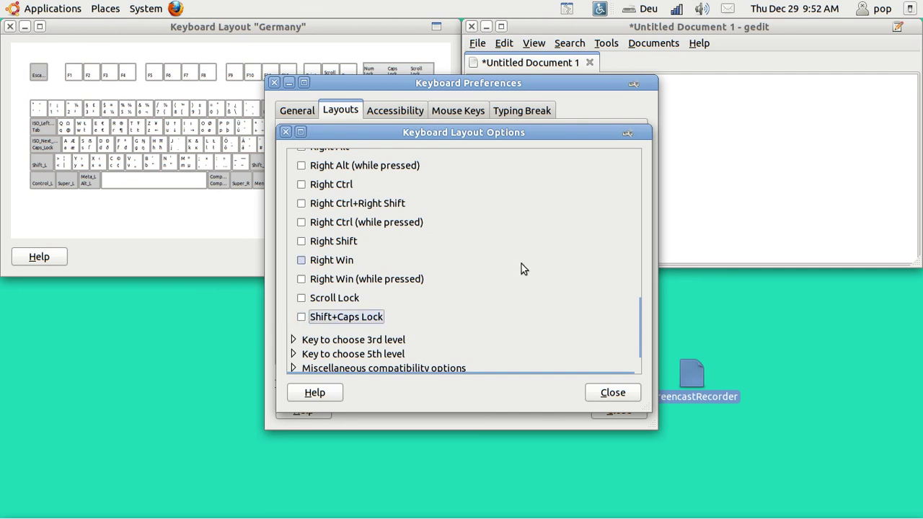
pyautogui.moveTo(634, 303)
pyautogui.moveTo(647, 306); pyautogui.dragTo(651, 158)
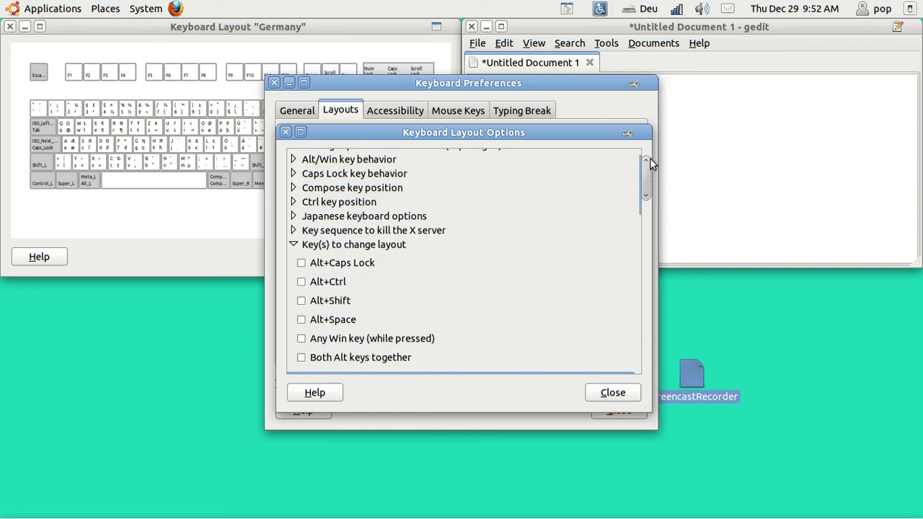
pyautogui.click(638, 11)
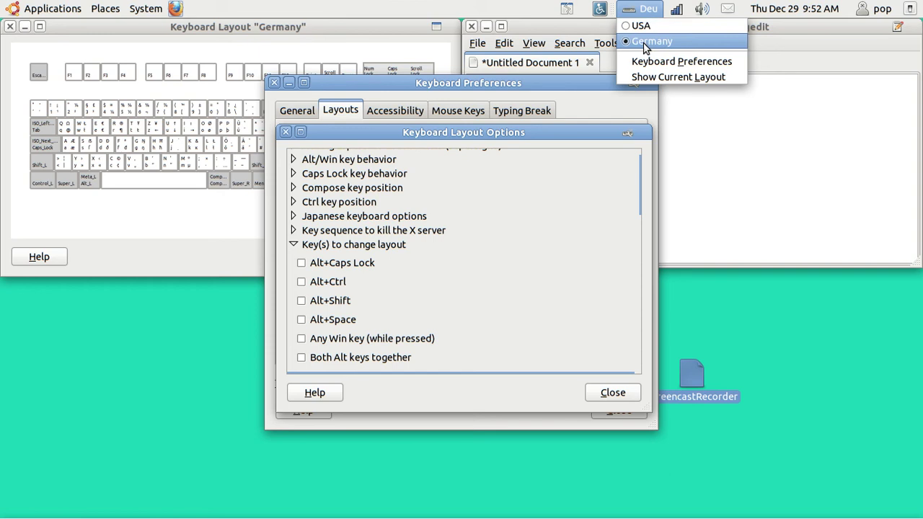
pyautogui.click(743, 116)
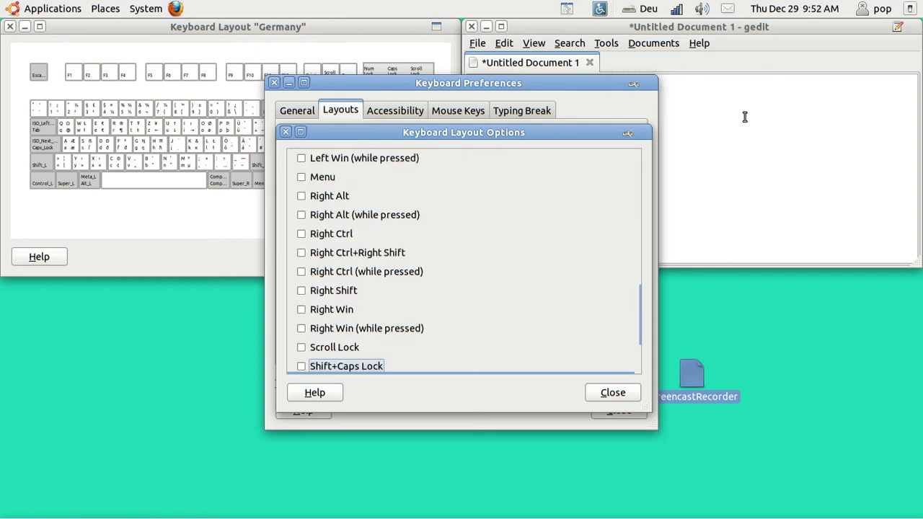
# Minimize Keyboard Preferences and return focus to the desktop beside gedit
pyautogui.click(289, 84)
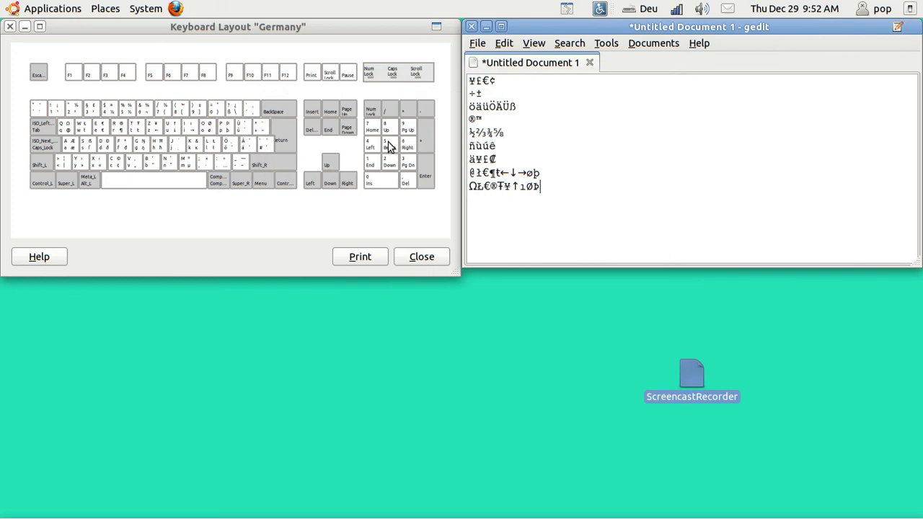
pyautogui.click(692, 370)
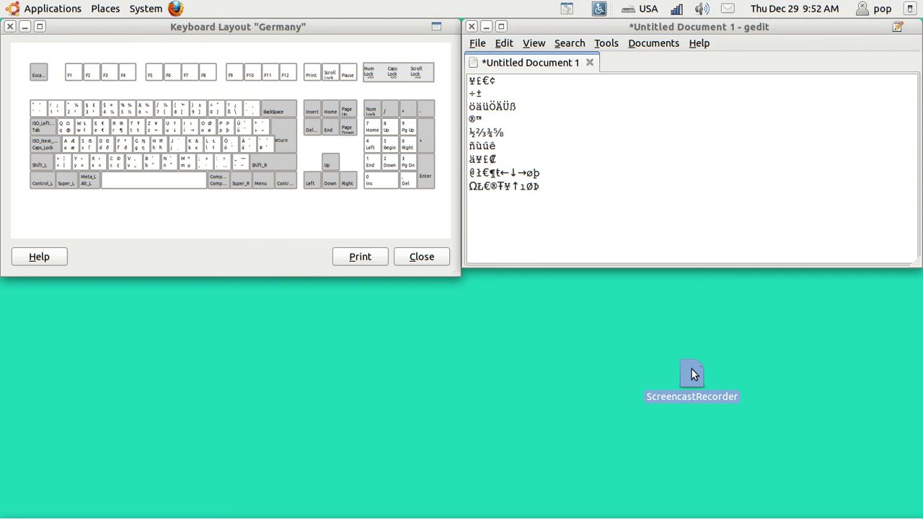